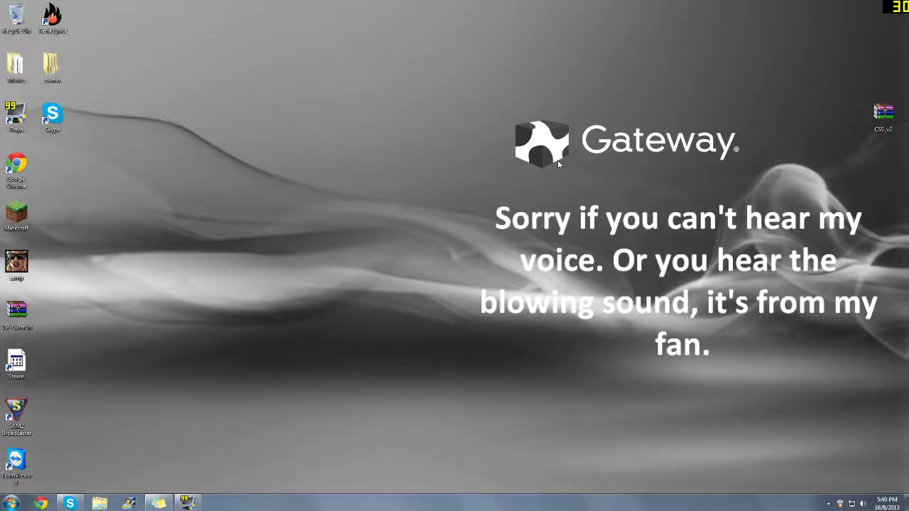
Restore the Fraps window from the taskbar, showing its Movies capture settings
left_click(186, 503)
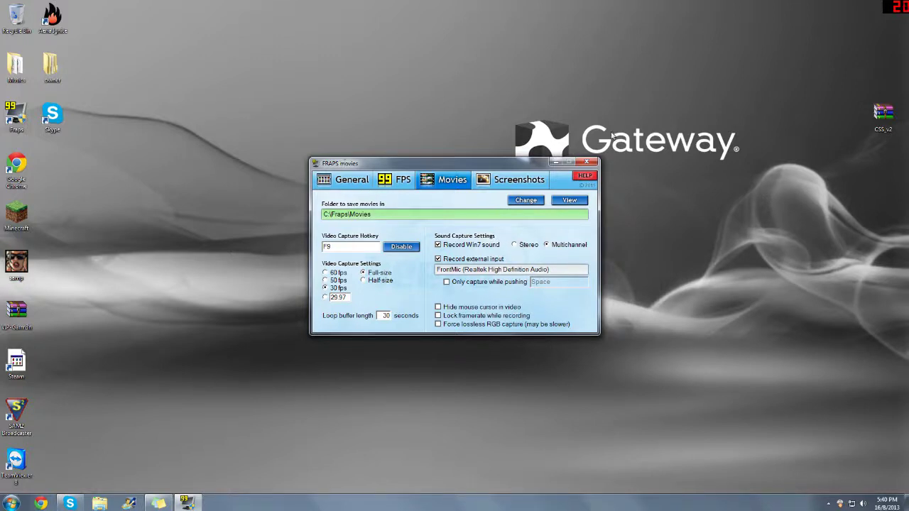
Minimize the Fraps settings window, leaving YouTube open in Chrome
left_click(567, 163)
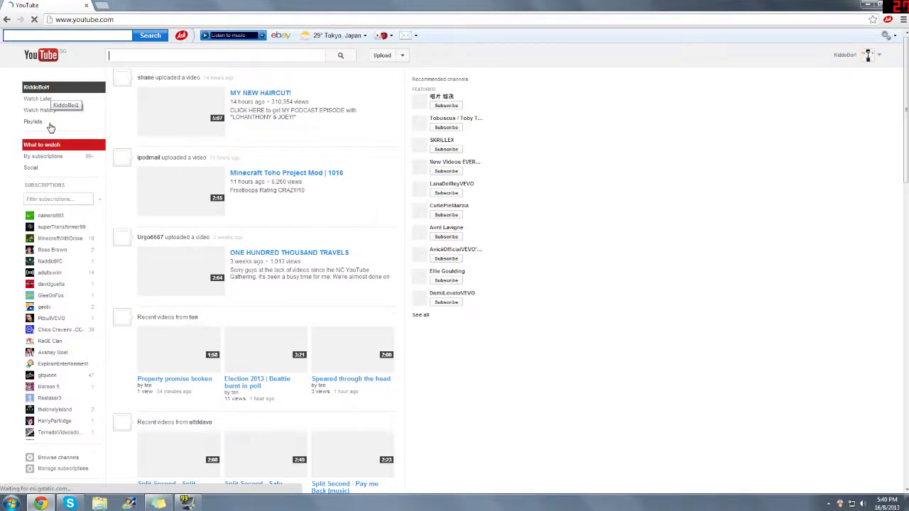
Go to your own YouTube channel page through the account avatar menu
left_click(867, 57)
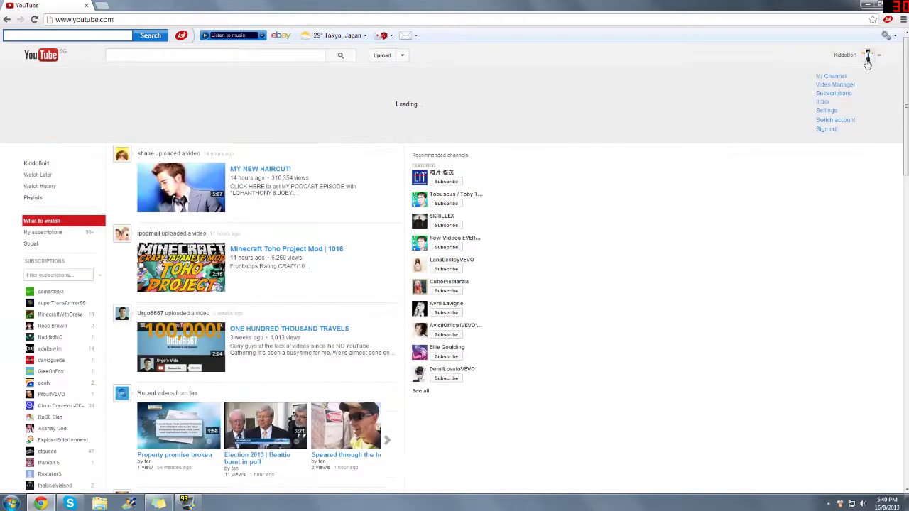
left_click(840, 77)
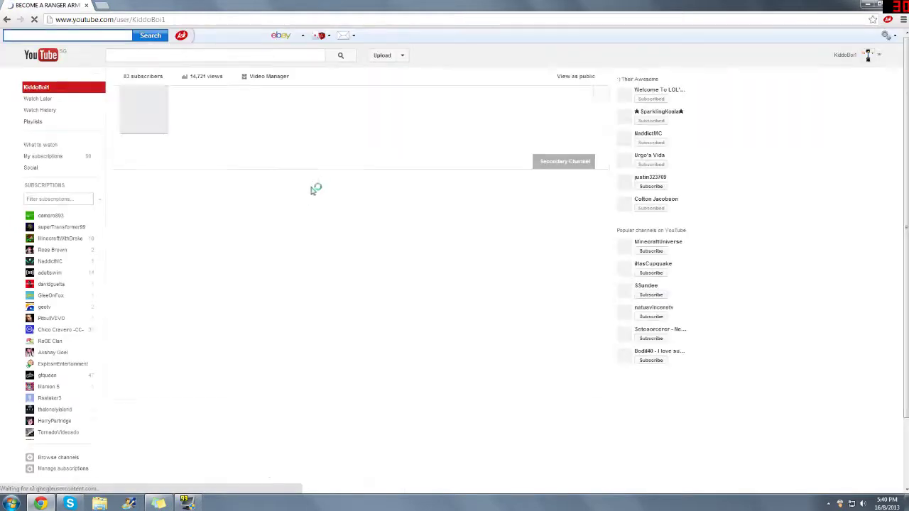
scroll(299, 213, "down", 1)
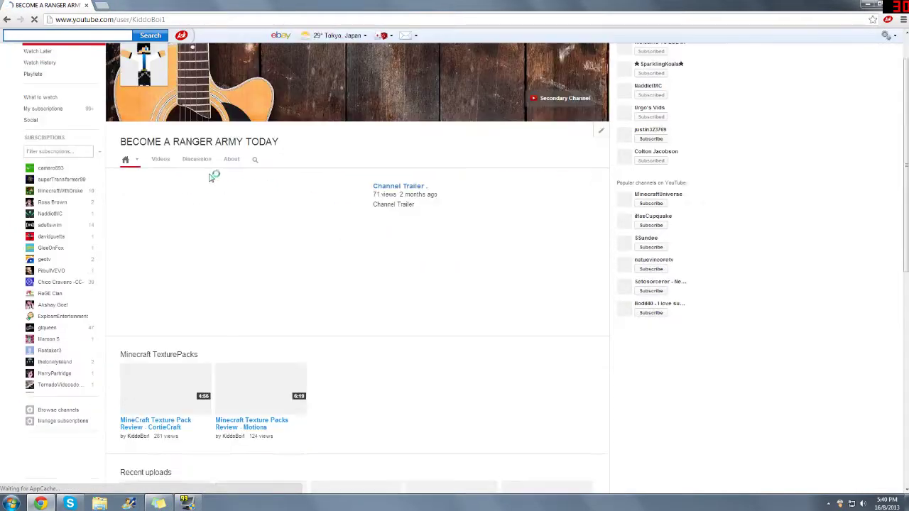
scroll(222, 189, "down", 2)
scroll(234, 182, "up", 2)
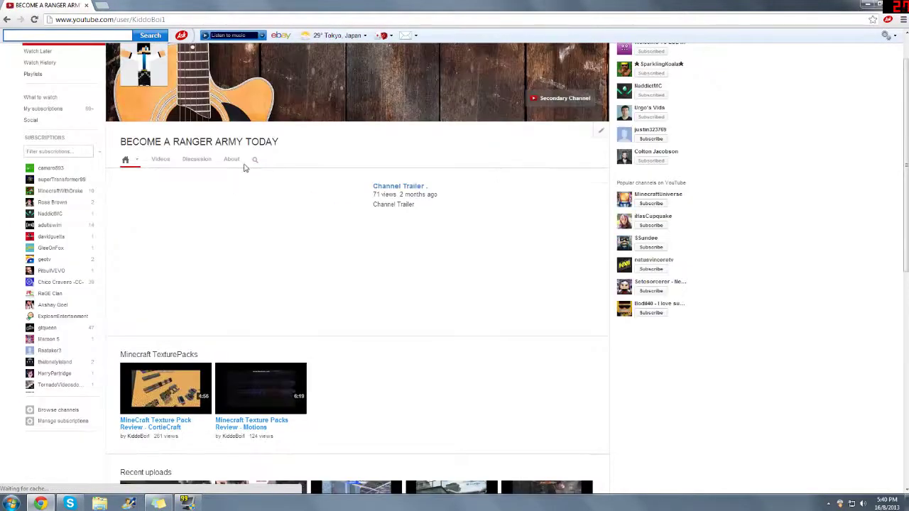
Open the channel's About tab and scroll to the My TF2 Hud and Hitsound links
left_click(232, 160)
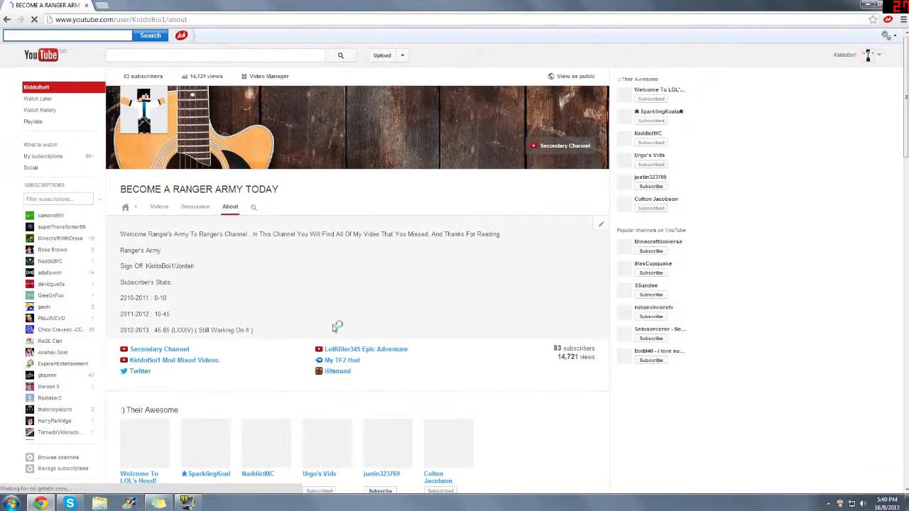
scroll(239, 296, "down", 1)
scroll(193, 284, "up", 1)
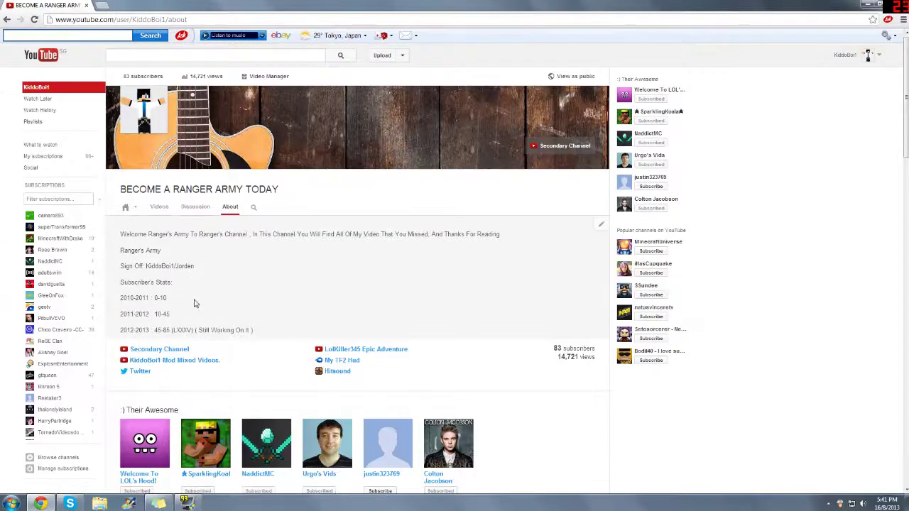
scroll(319, 283, "down", 2)
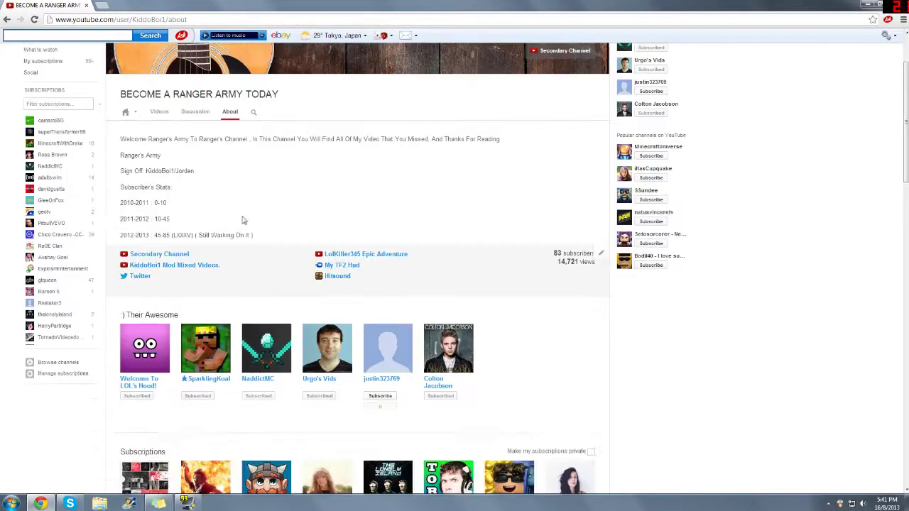
scroll(426, 266, "down", 2)
scroll(454, 280, "down", 1)
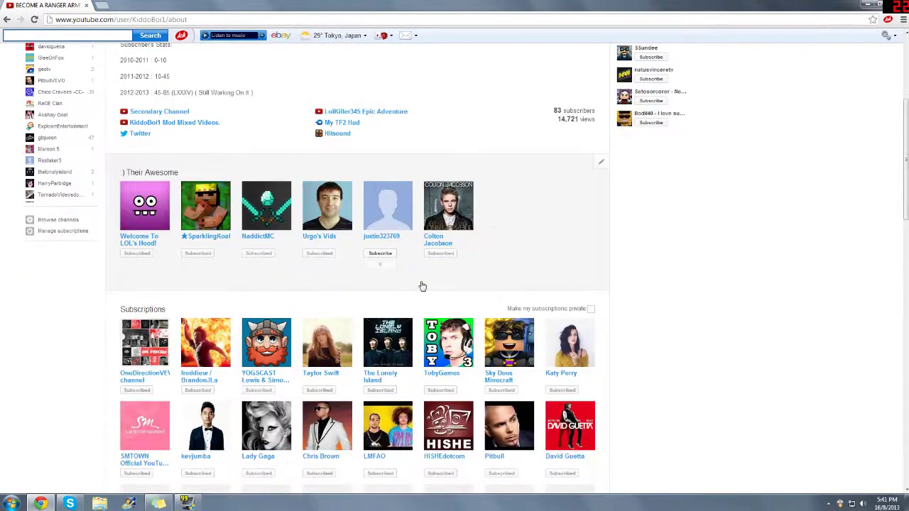
scroll(397, 273, "down", 1)
scroll(355, 264, "up", 3)
scroll(315, 257, "up", 3)
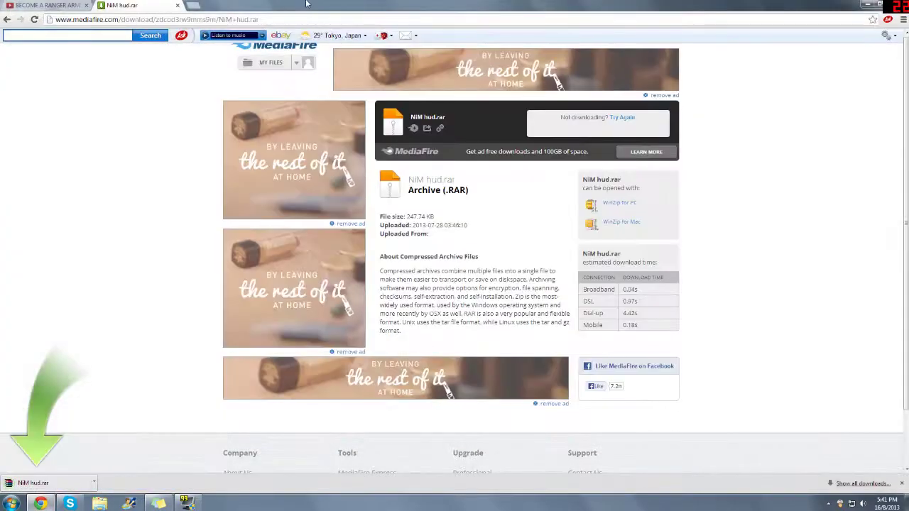
Close the MediaFire tab once NiM hud.rar is downloading, returning to the About page
left_click(178, 5)
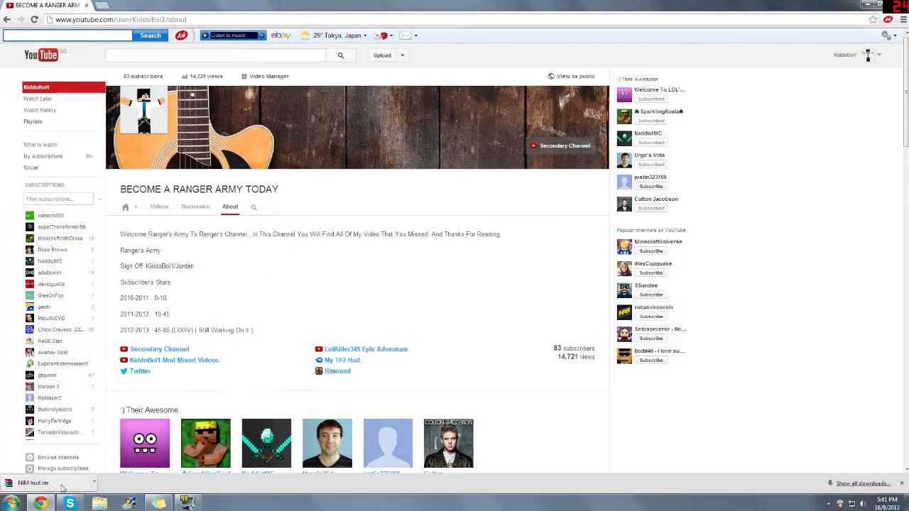
Show the desktop and drag NiM hud.rar and other icons into position
key("super+d")
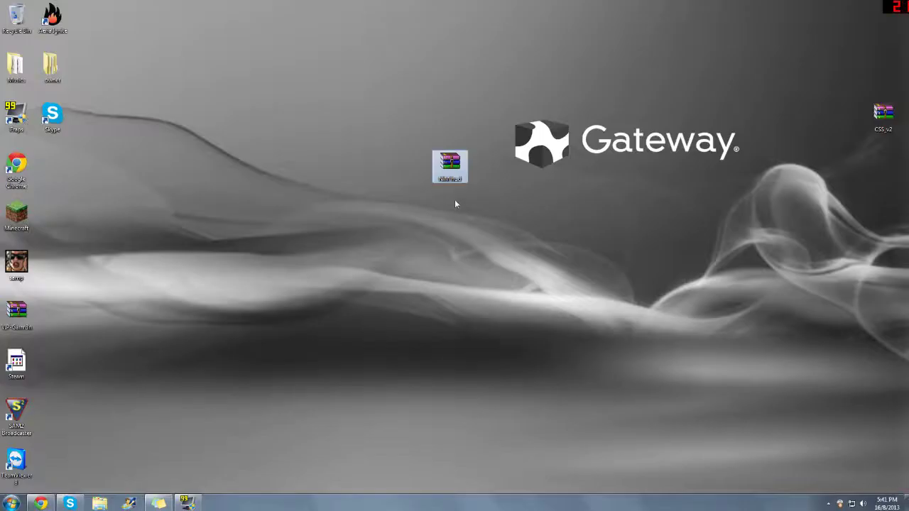
left_click_drag(466, 175, 884, 74)
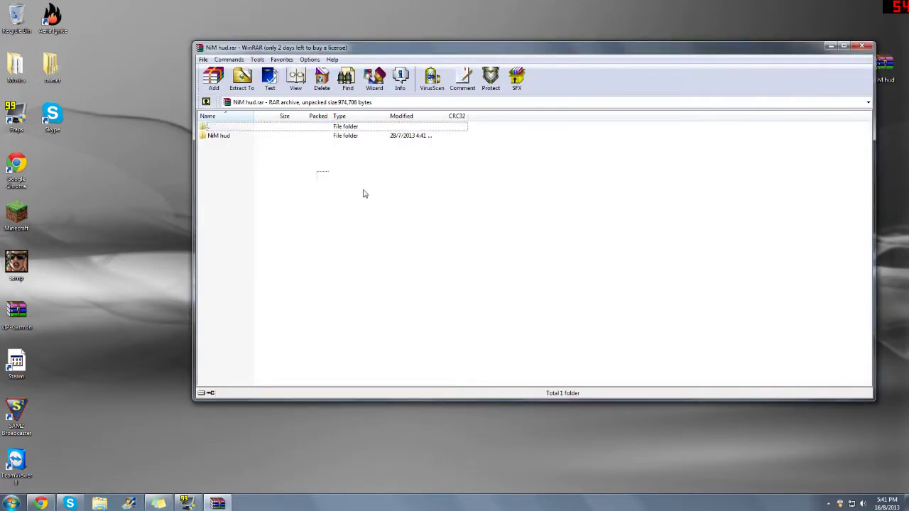
left_click_drag(363, 194, 588, 197)
mouse_move(488, 244)
left_mouse_down()
mouse_move(358, 188)
mouse_move(322, 184)
mouse_move(600, 297)
left_mouse_up()
left_click_drag(738, 314, 462, 213)
left_click(12, 503)
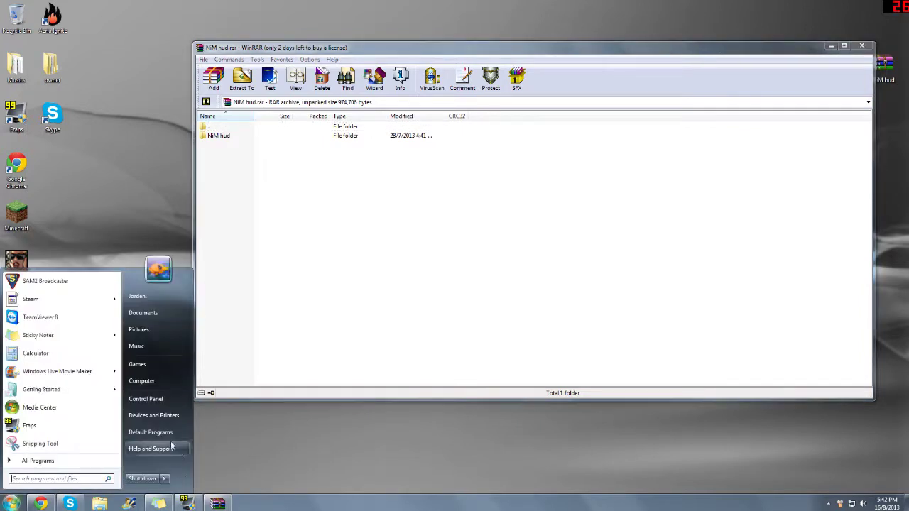
Browse from Computer through C:, Program Files (x86), Steam, SteamApps and common to Team Fortress 2
left_click(152, 380)
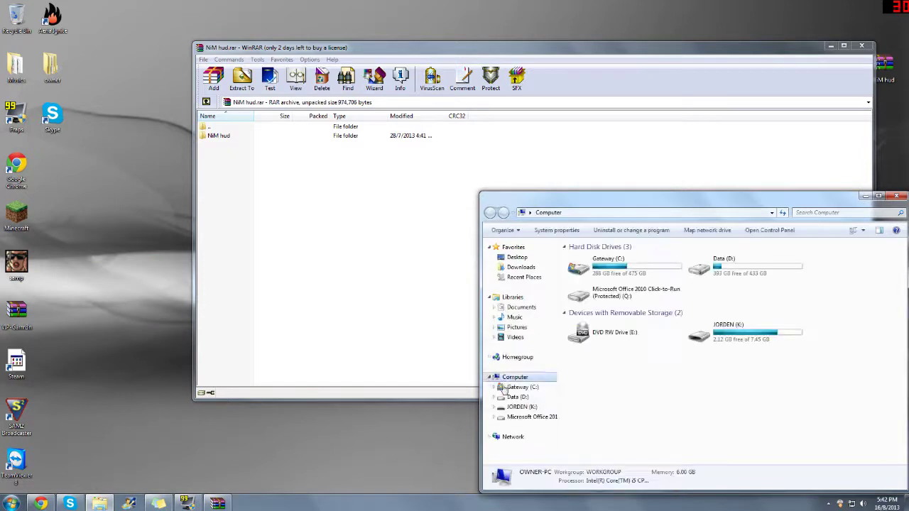
double_click(613, 275)
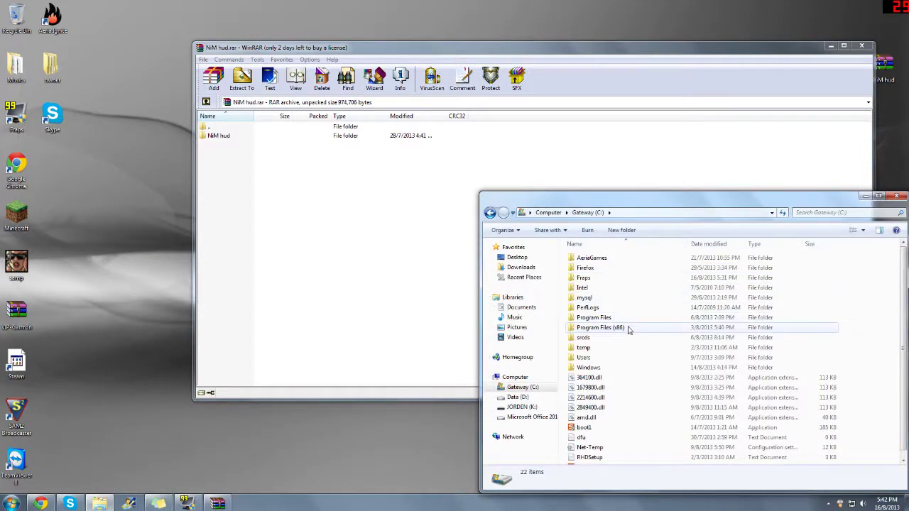
double_click(627, 329)
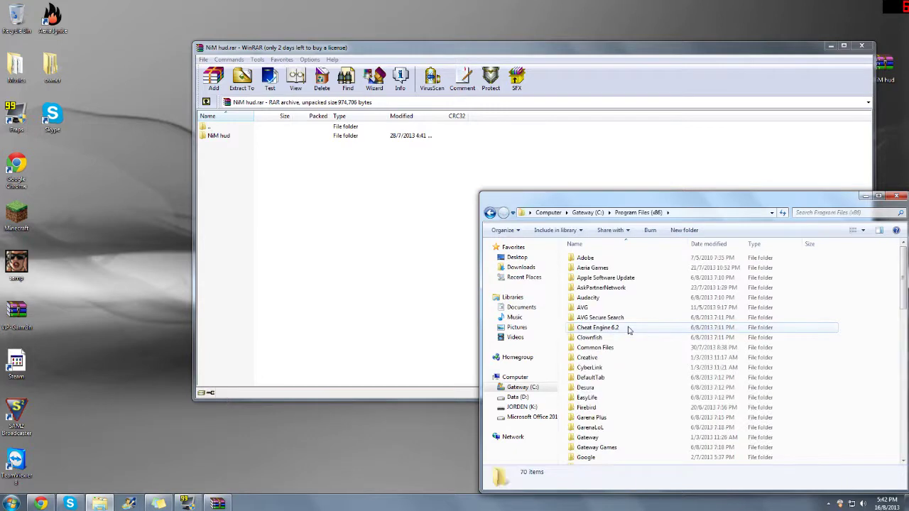
scroll(628, 328, "down", 15)
left_click(625, 299)
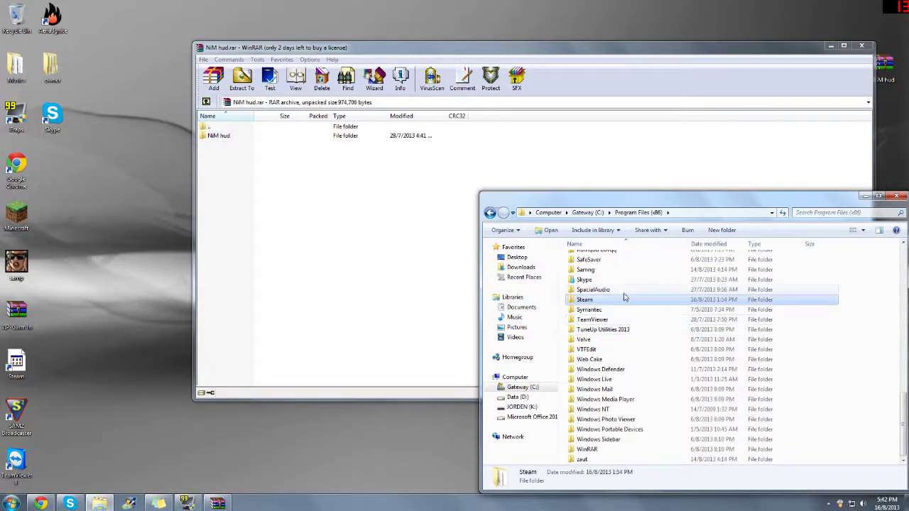
double_click(622, 301)
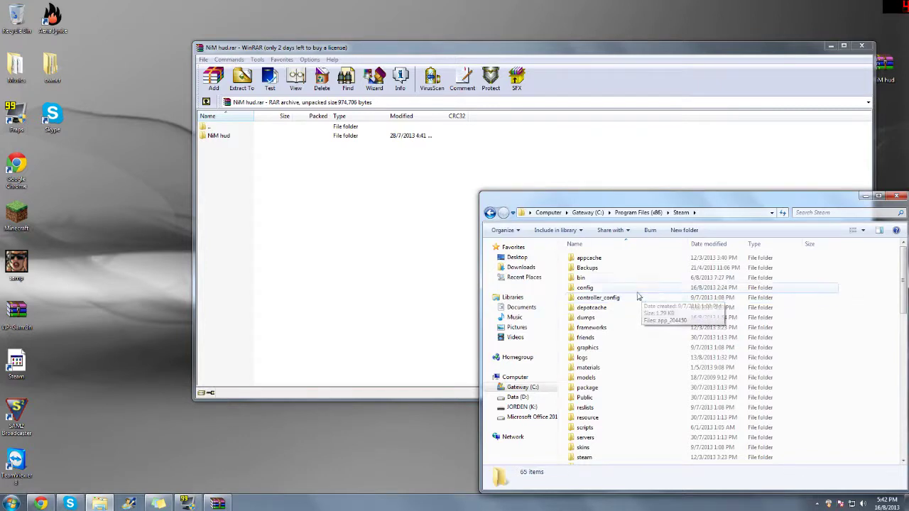
scroll(632, 287, "down", 3)
scroll(634, 287, "down", 4)
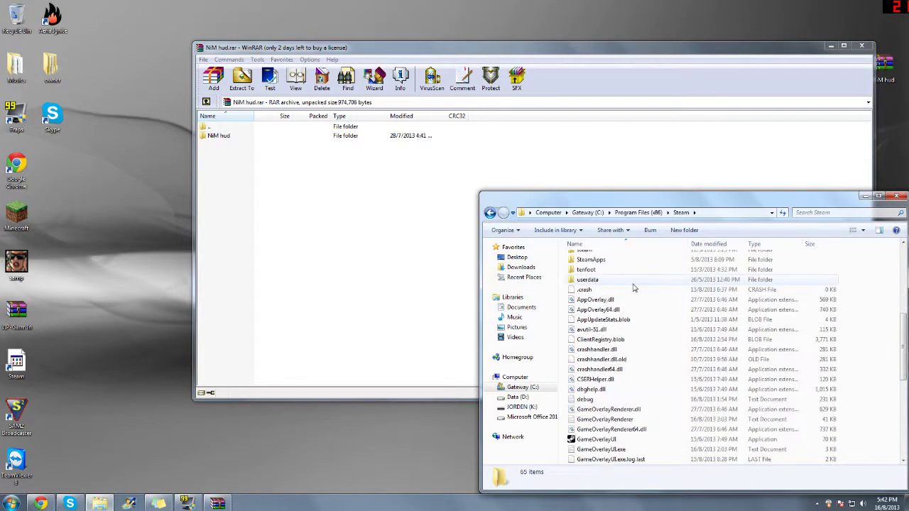
double_click(606, 260)
double_click(605, 258)
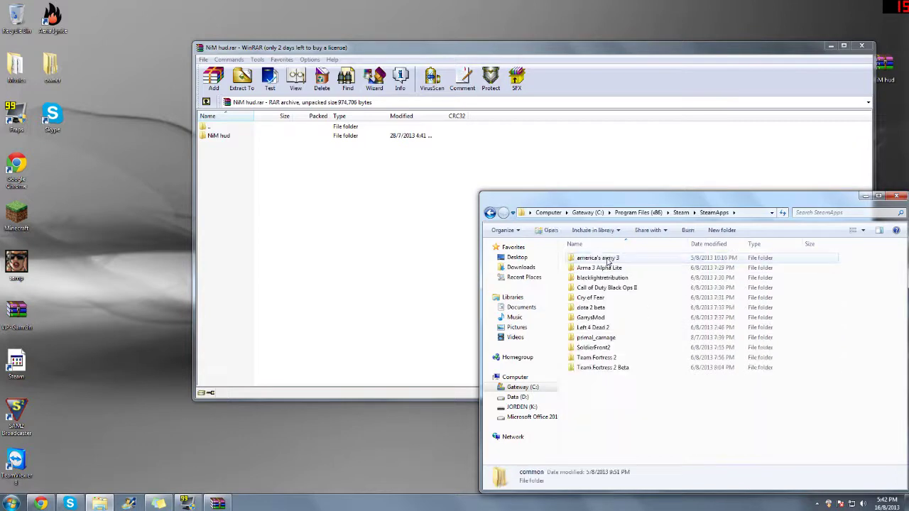
double_click(608, 358)
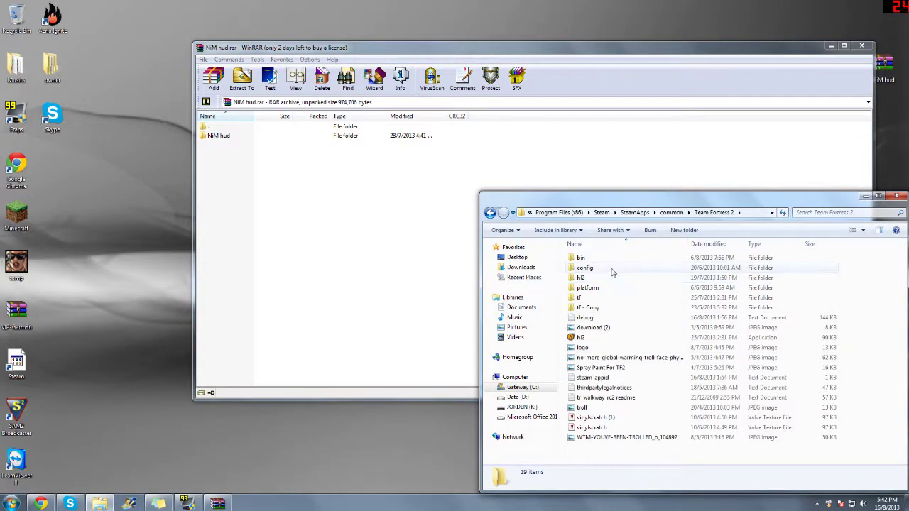
Look through the config, tf and tf - Copy folders, ending inside the tf folder
double_click(608, 269)
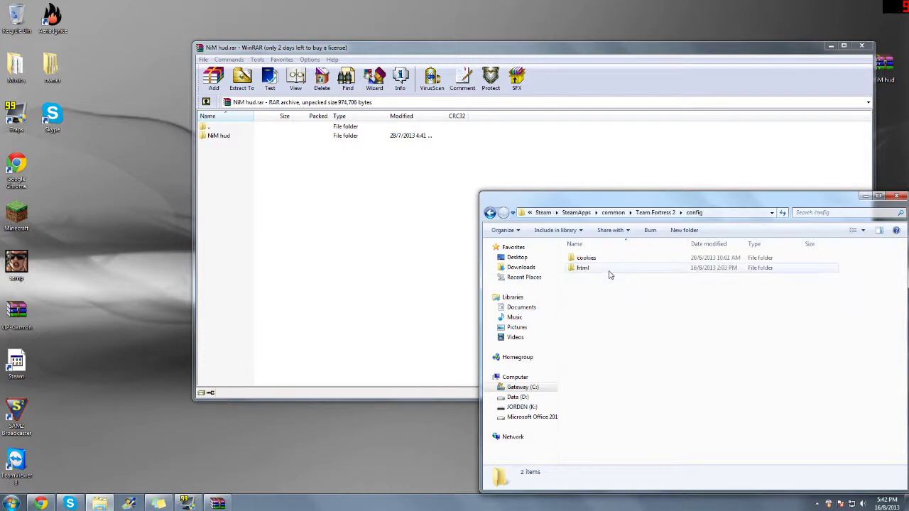
key("BackSpace")
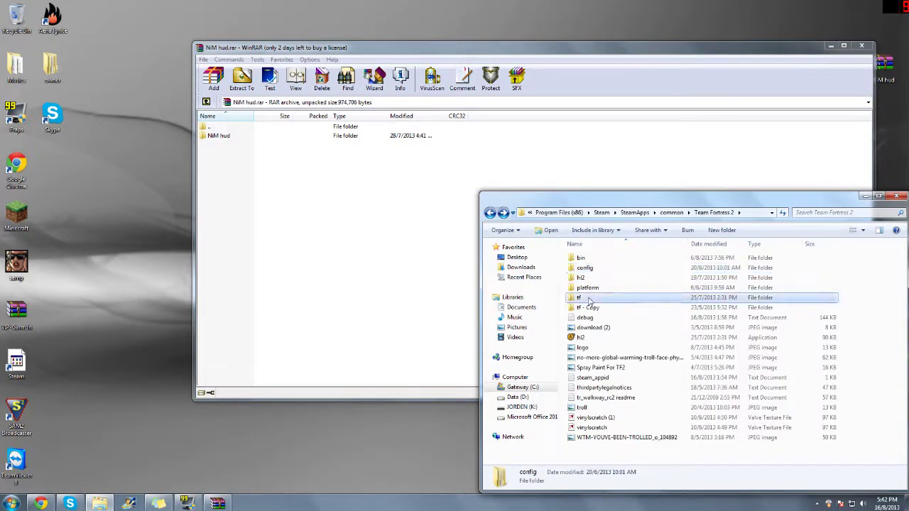
double_click(598, 294)
key("BackSpace")
left_click(599, 306)
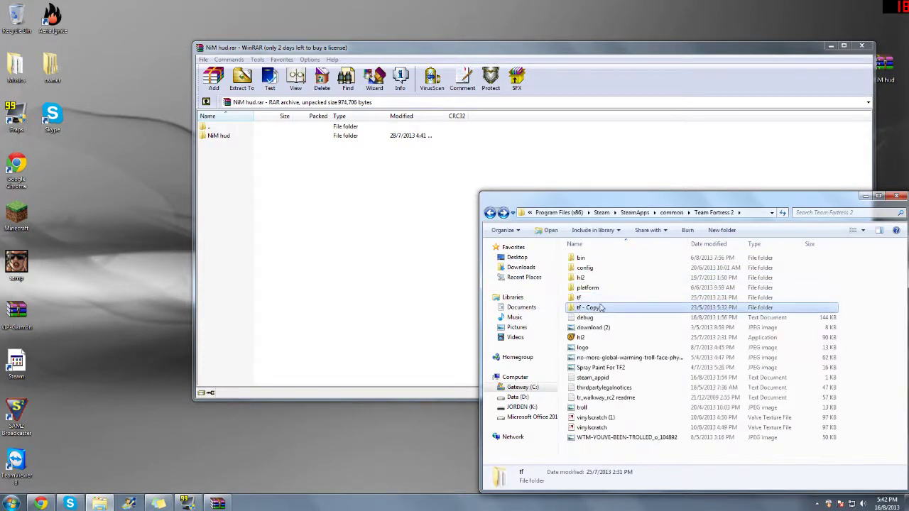
left_click(597, 300)
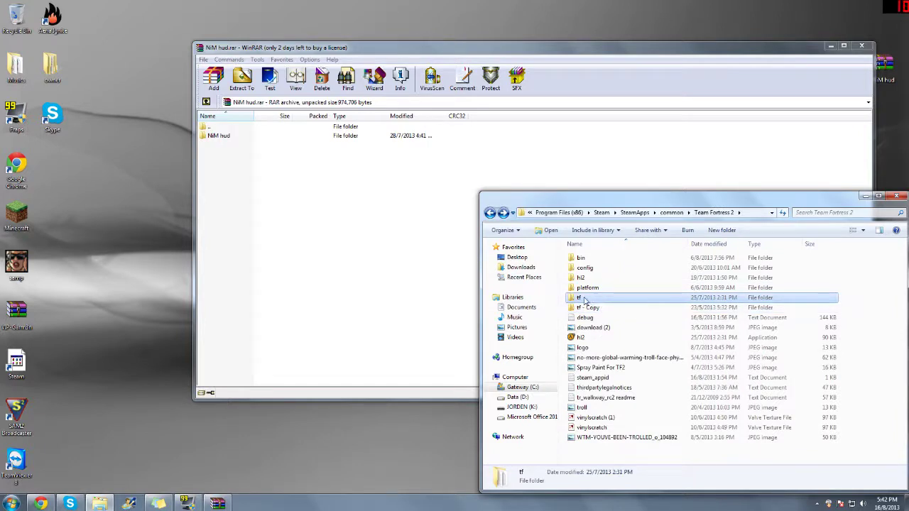
double_click(584, 300)
left_click(588, 272)
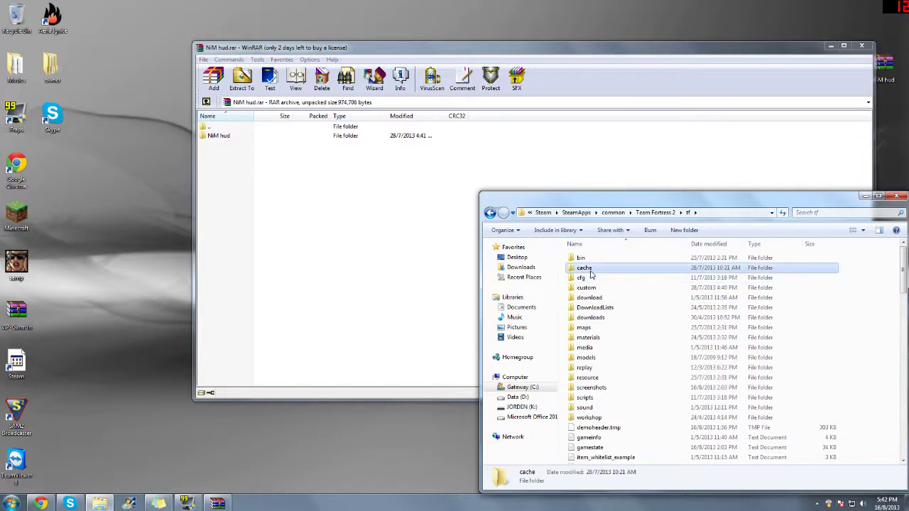
scroll(606, 298, "down", 1)
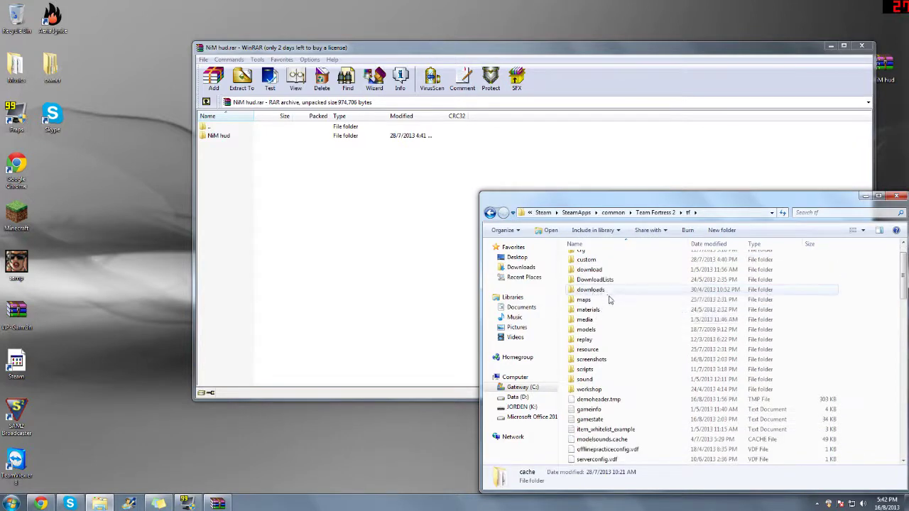
scroll(620, 320, "up", 1)
key("BackSpace")
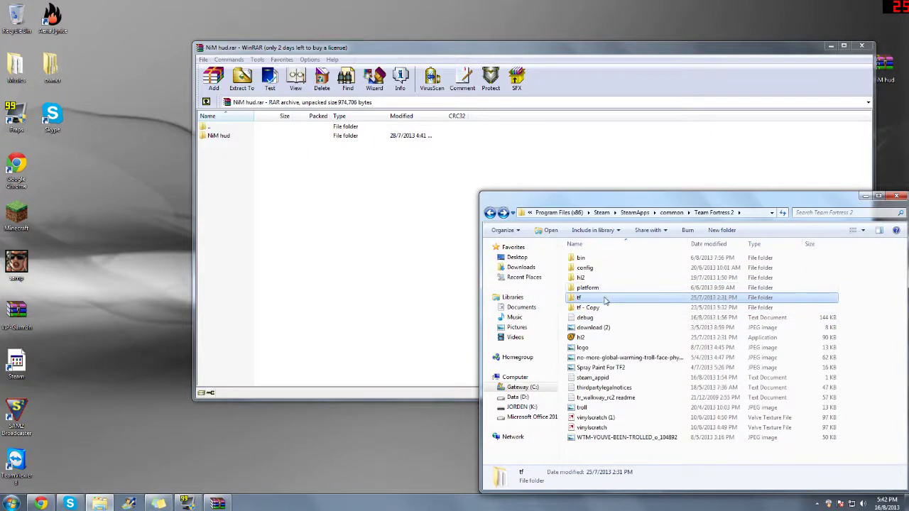
key("BackSpace")
key("Return")
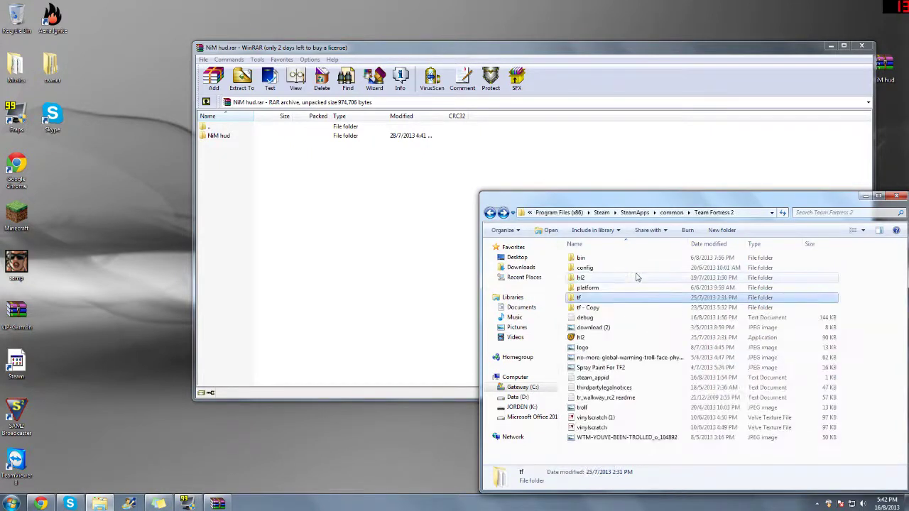
double_click(604, 298)
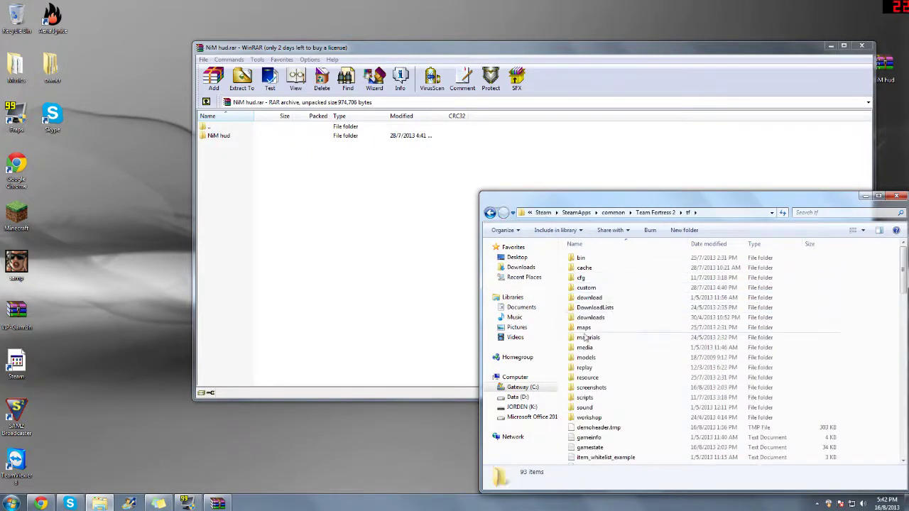
Open the custom folder in tf and select its Conniver Kunai, Hitsound and NiM hud folders
double_click(599, 287)
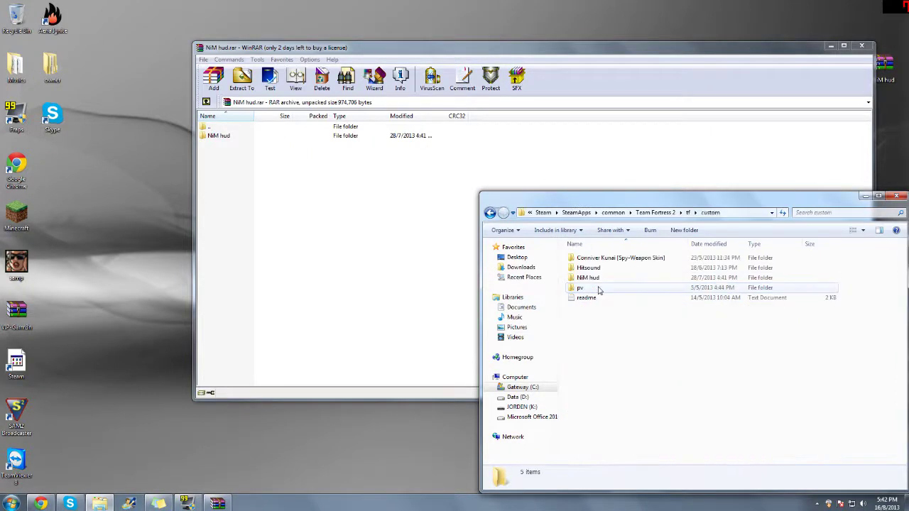
left_click_drag(635, 353, 631, 341)
left_click(622, 259)
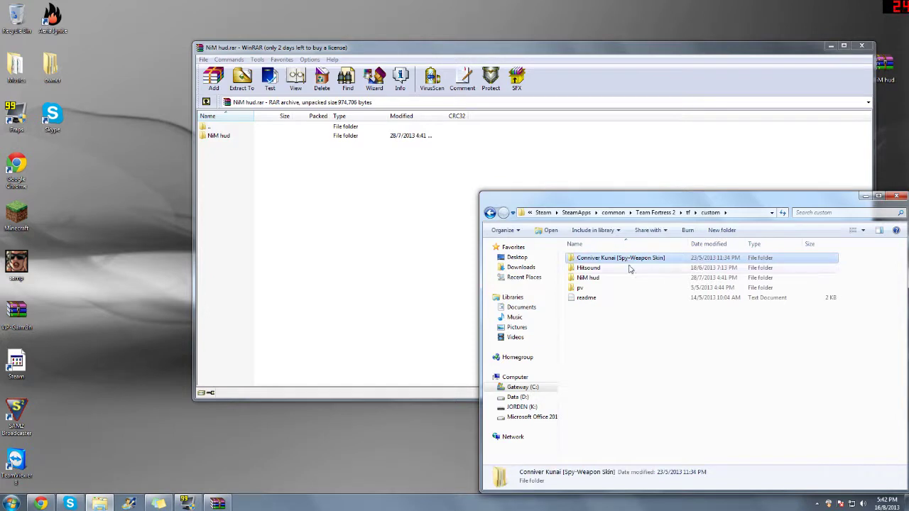
left_click(629, 268)
left_click(630, 278)
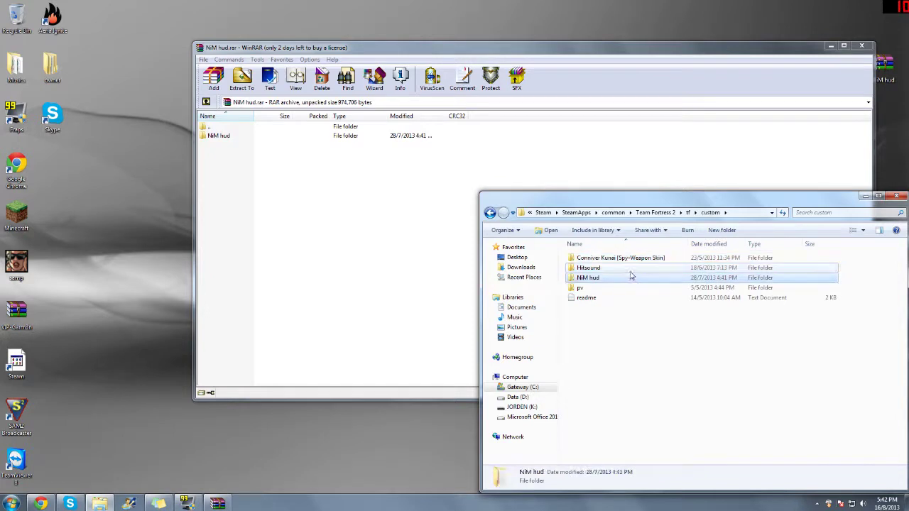
left_click(635, 267)
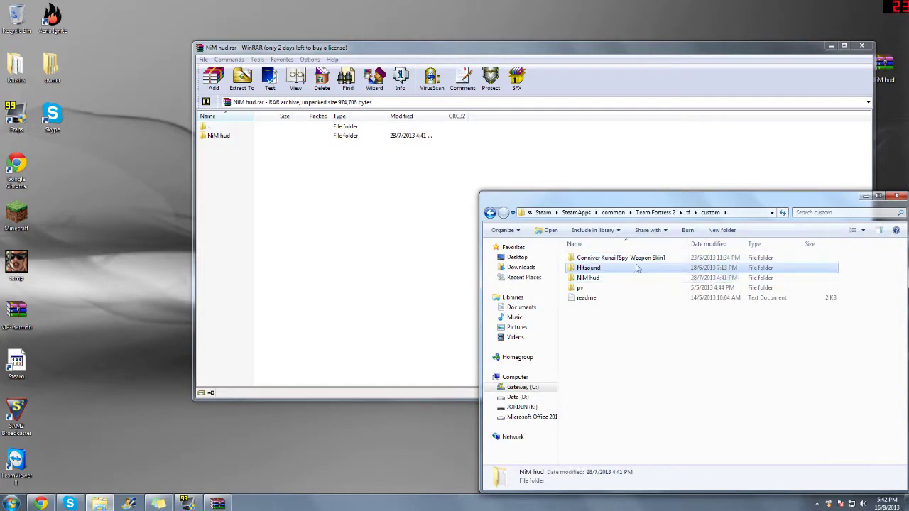
left_click(646, 258)
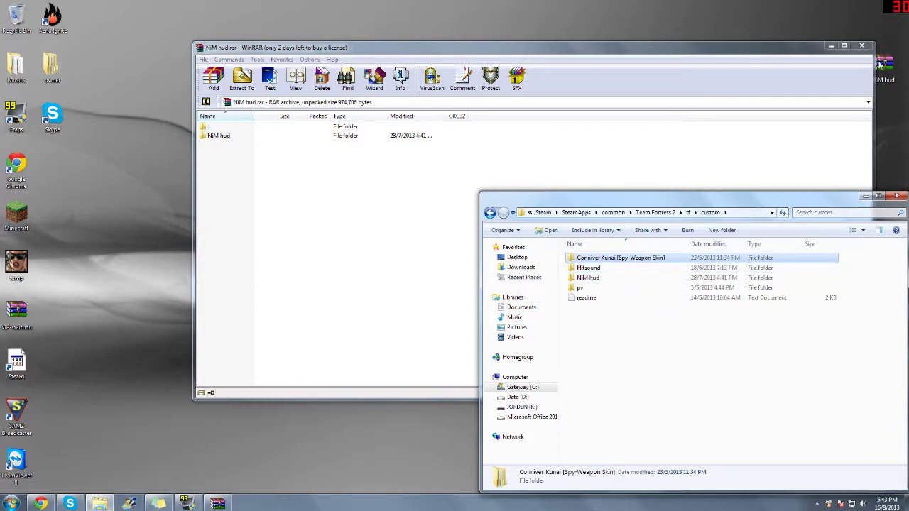
Close the WinRAR archive window, center the Explorer window, and select NiM hud and pv
left_click(861, 45)
left_click_drag(710, 201, 531, 149)
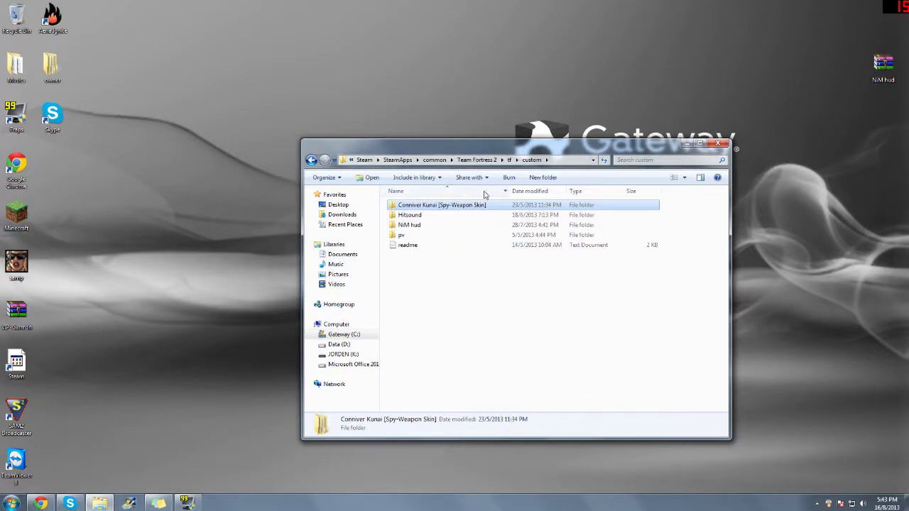
left_click(468, 228)
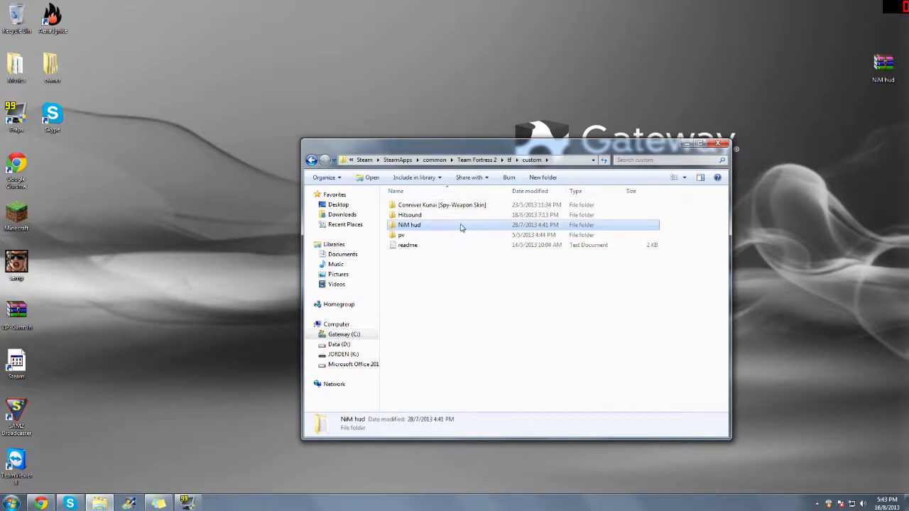
left_click(435, 238)
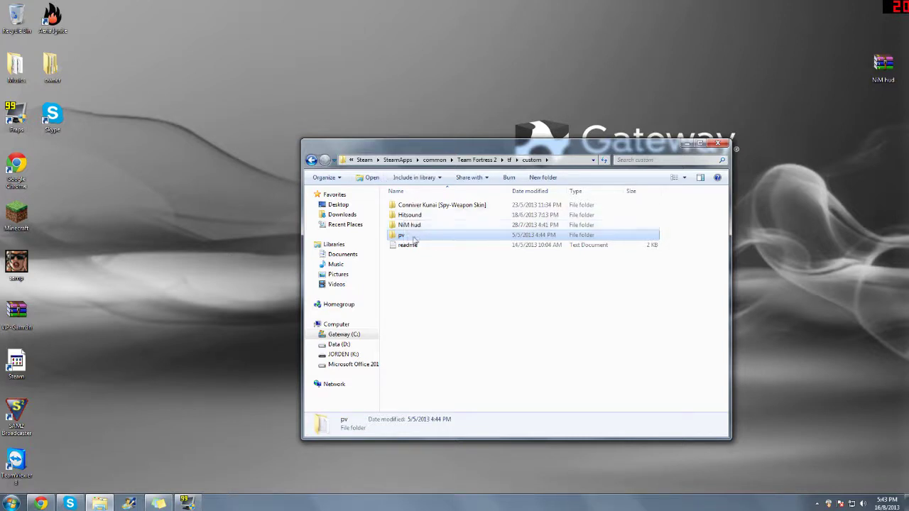
mouse_move(402, 235)
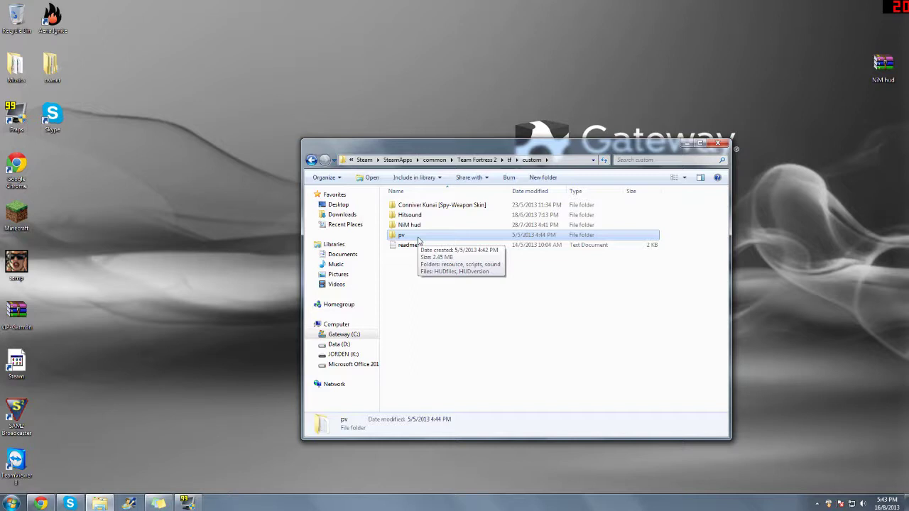
Open the Hitsound link from the channel page, keeping only the TF2 Dingalings tab
left_click(44, 503)
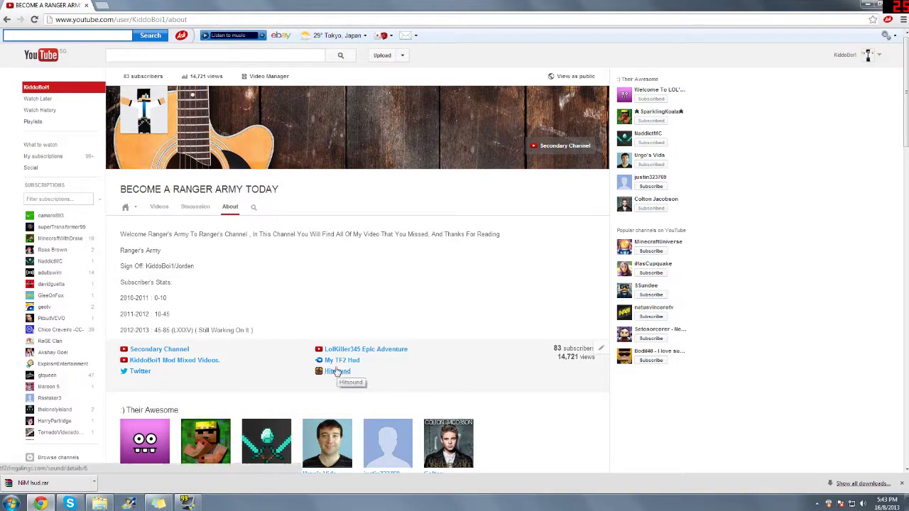
left_click(337, 371)
left_click(71, 5)
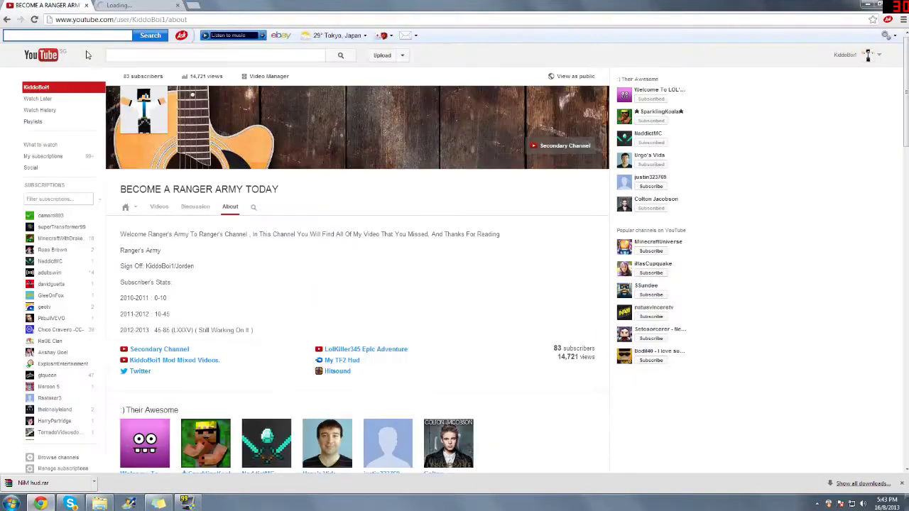
left_click(86, 5)
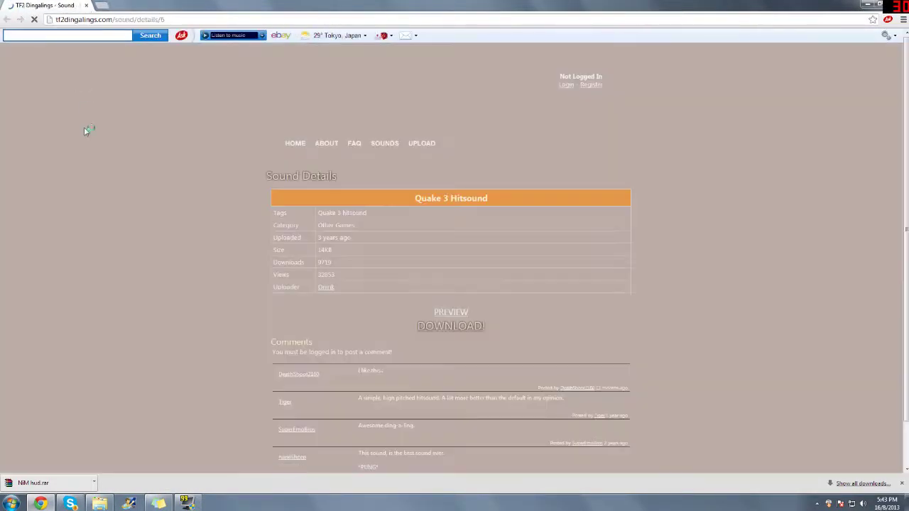
scroll(299, 310, "down", 2)
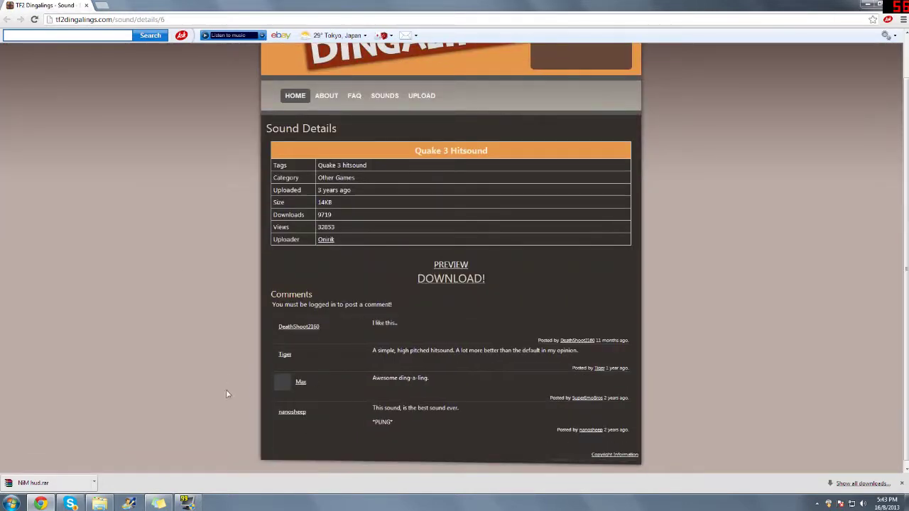
Download the Quake 3 hitsound.wav and drag it onto the desktop
left_click(900, 482)
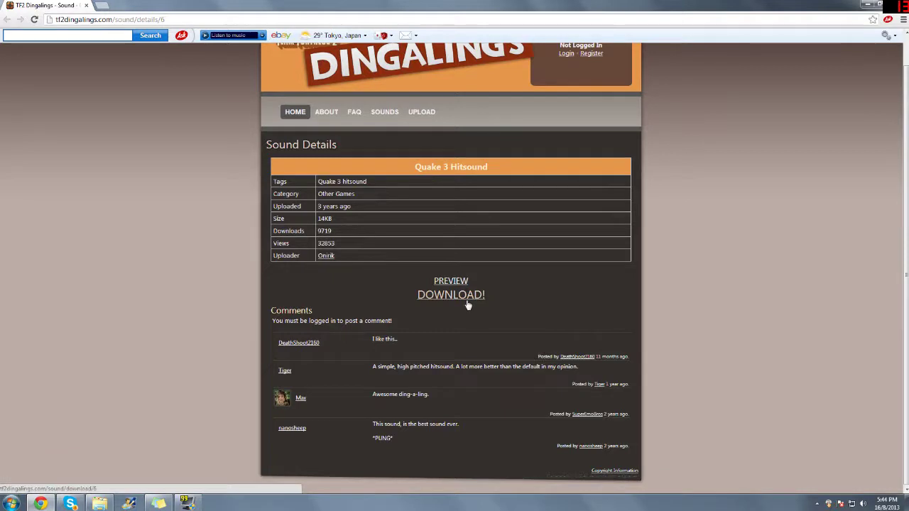
left_click(461, 296)
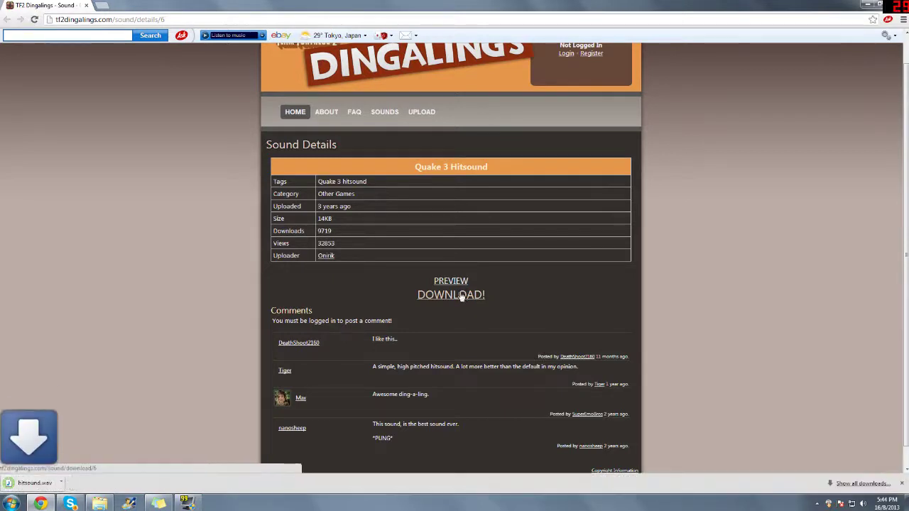
mouse_move(42, 482)
left_mouse_down()
mouse_move(709, 211)
mouse_move(706, 170)
left_mouse_up()
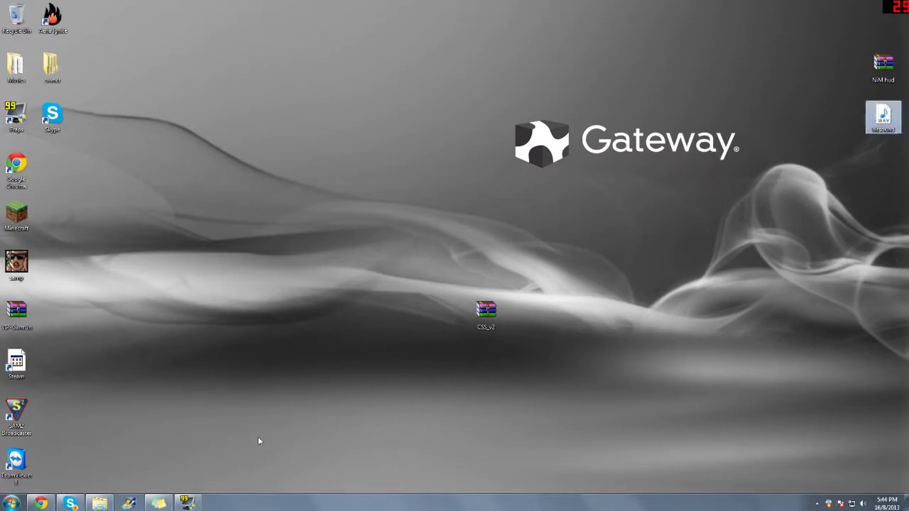
Bring back the custom folder window and try context menus and renaming Hitsound, leaving it unchanged
left_click(101, 502)
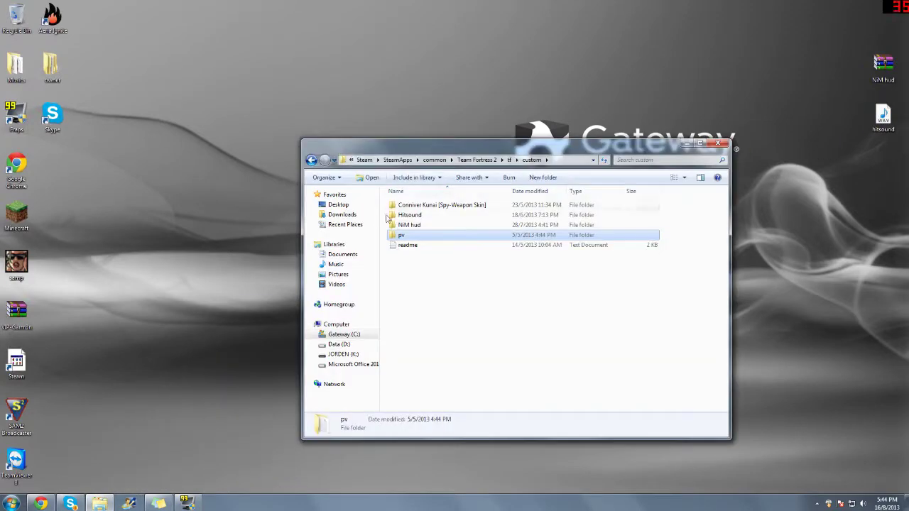
right_click(491, 324)
left_click(431, 304)
left_click_drag(435, 294, 419, 281)
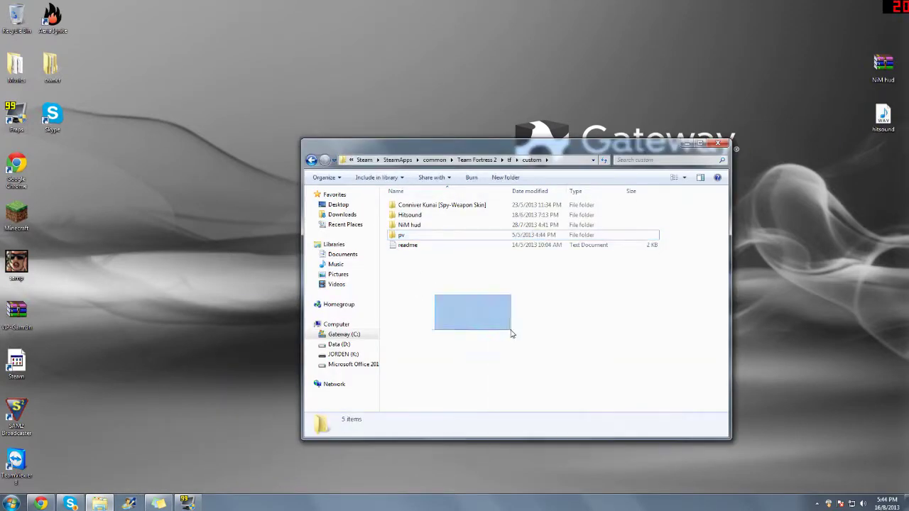
right_click(422, 279)
left_click(555, 307)
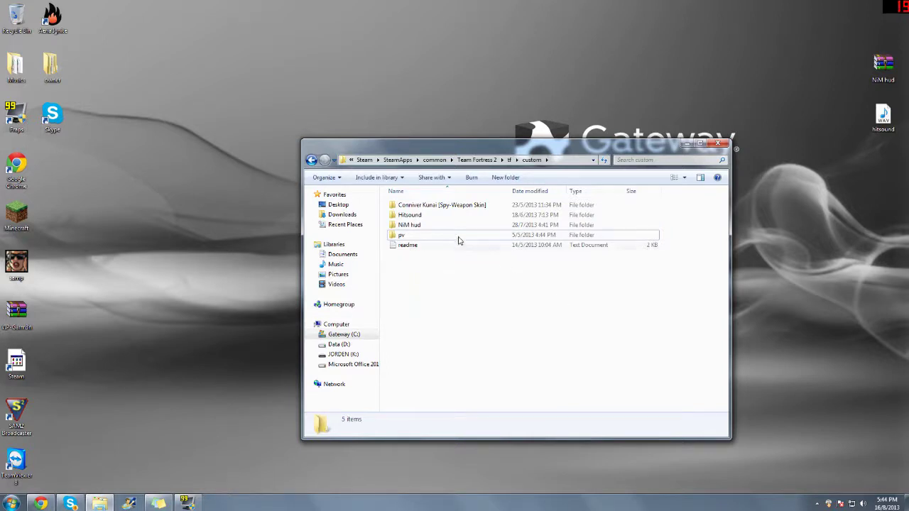
left_click(439, 215)
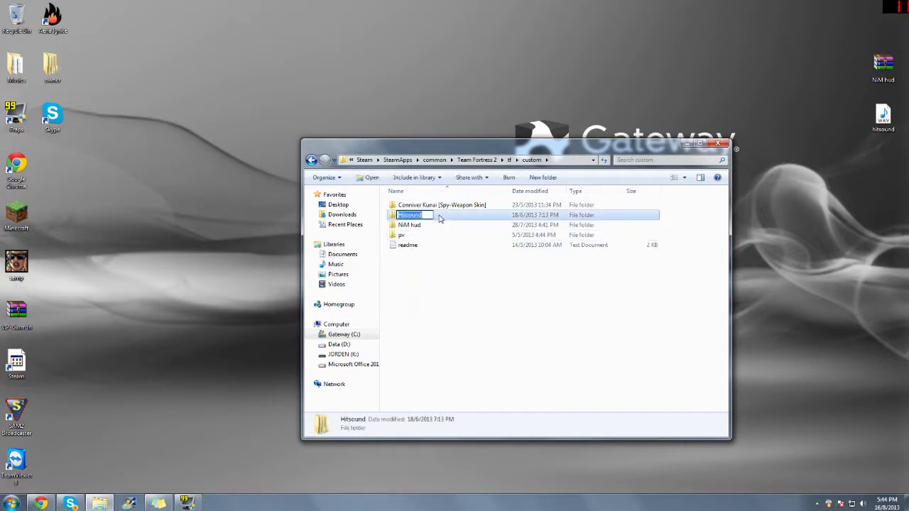
left_click(462, 225)
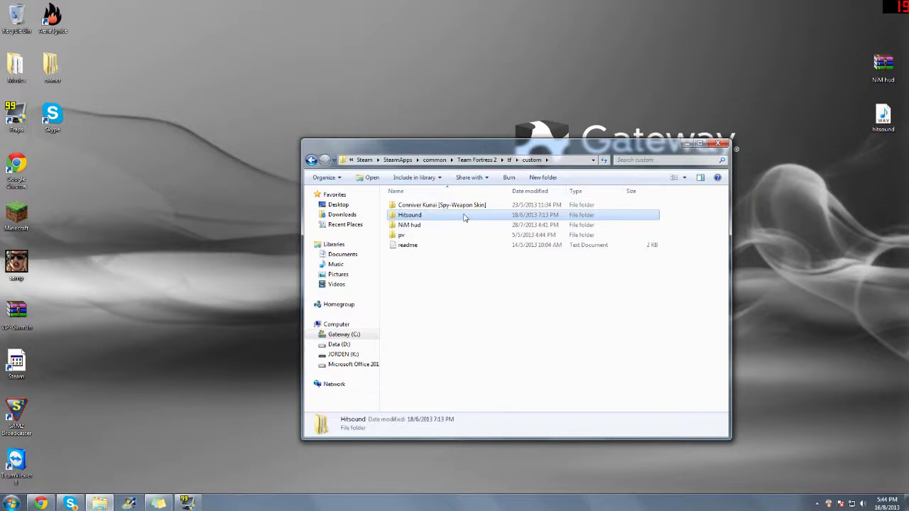
mouse_move(461, 215)
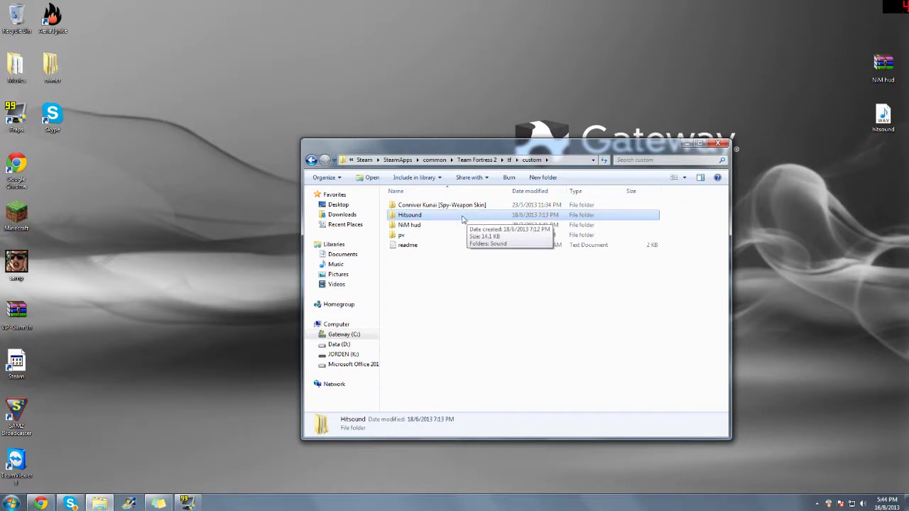
Open Hitsound then Sound, stepping back and forth, ending in Sound with sound.cache selected
double_click(463, 217)
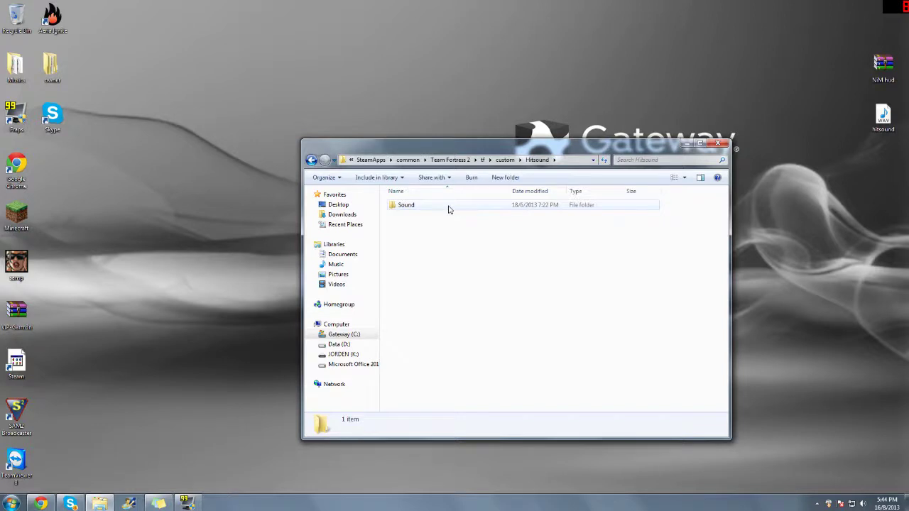
double_click(448, 207)
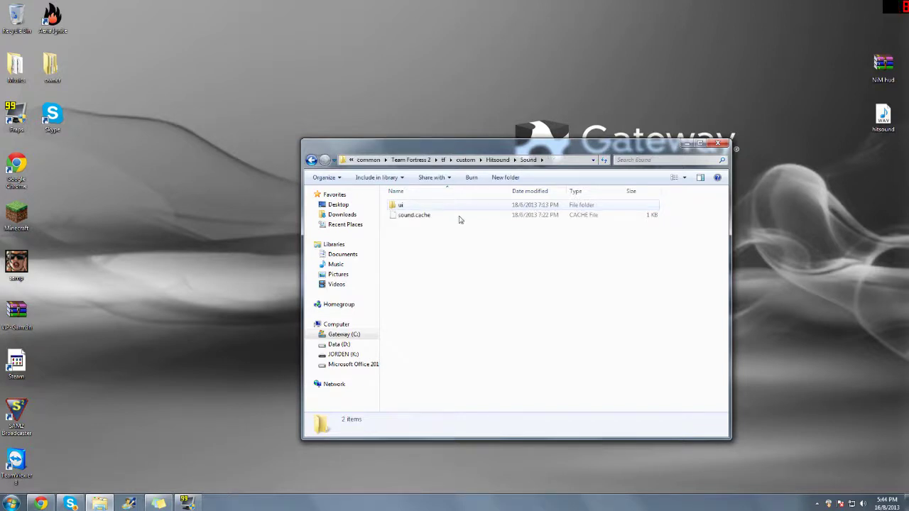
key("BackSpace")
key("Return")
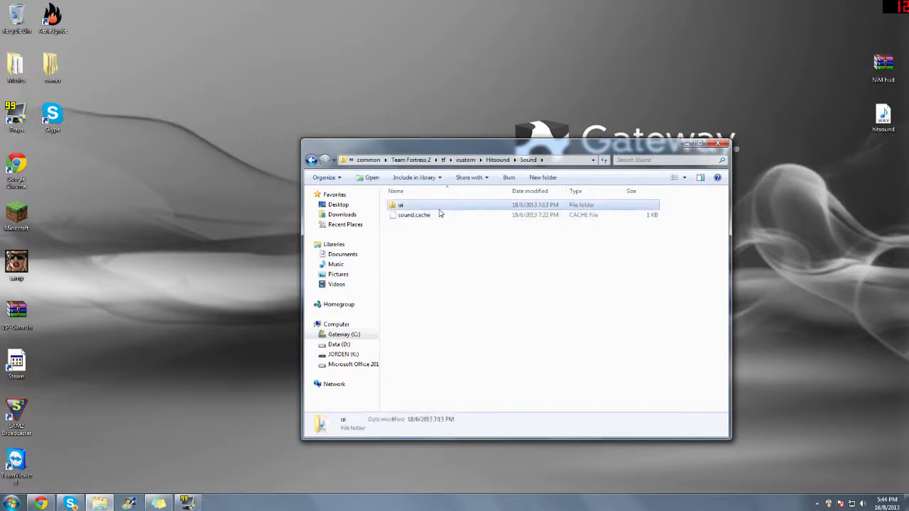
key("BackSpace")
key("Return")
key("BackSpace")
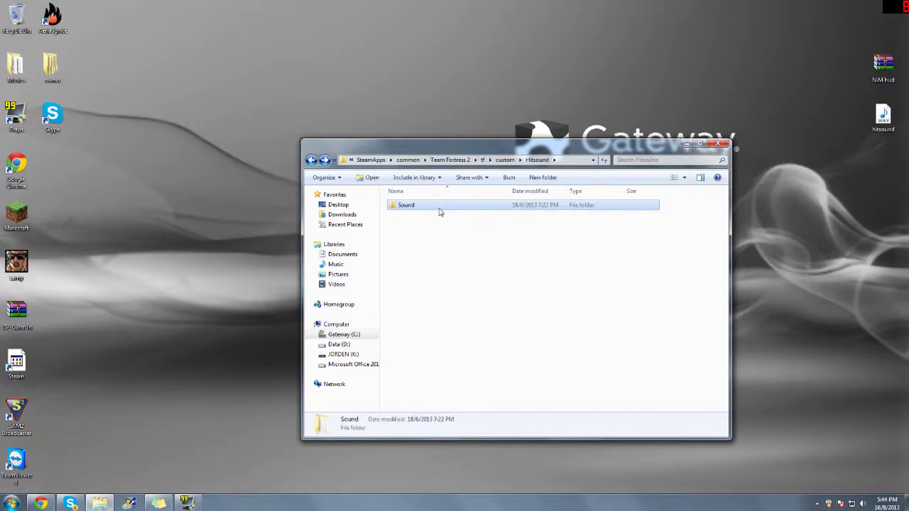
key("Return")
key("BackSpace")
key("Return")
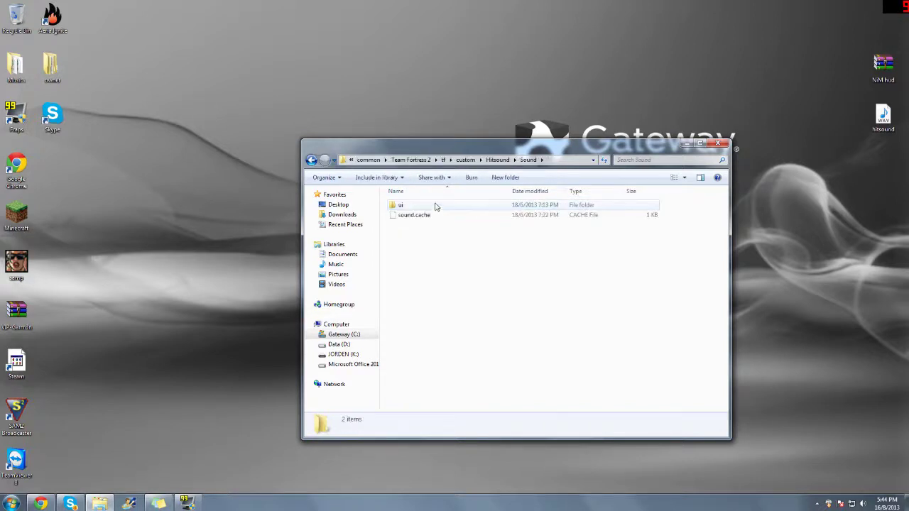
key("BackSpace")
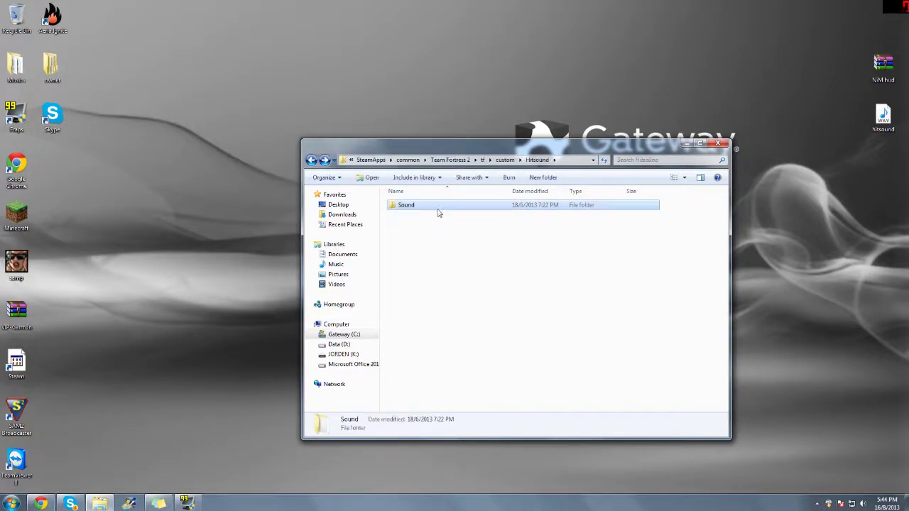
double_click(436, 209)
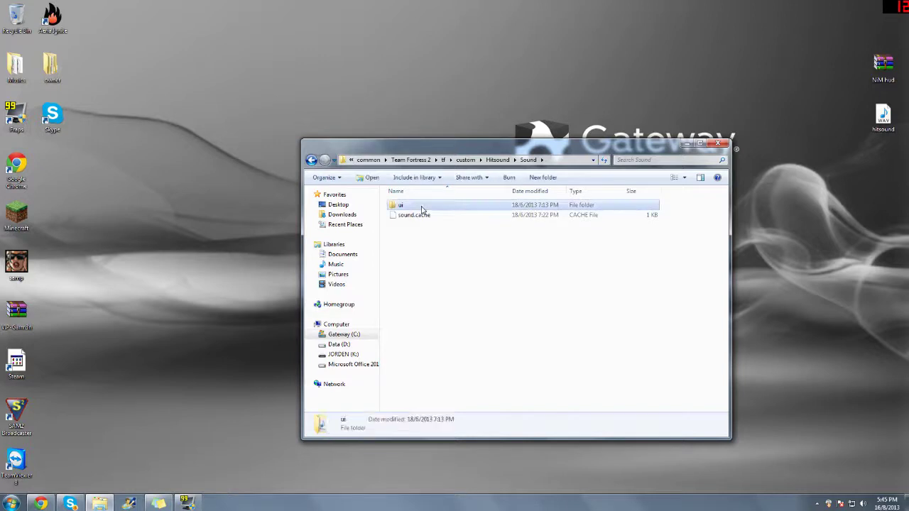
left_click(426, 215)
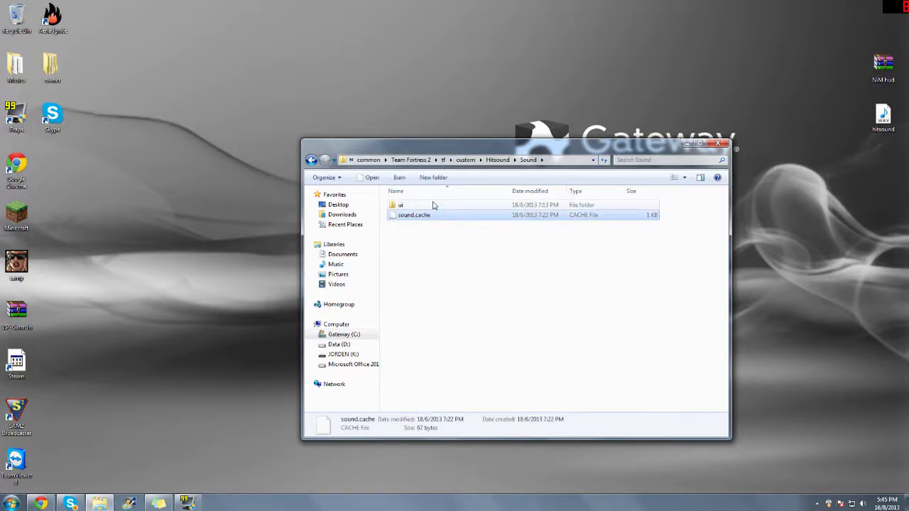
Open the ui folder and play hitsound.wav to check it, then close the player
left_click(433, 206)
double_click(433, 206)
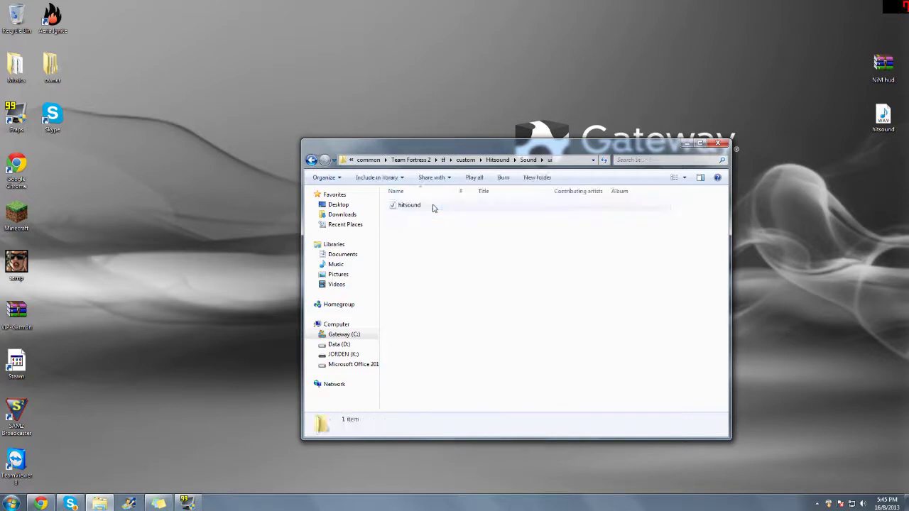
double_click(433, 206)
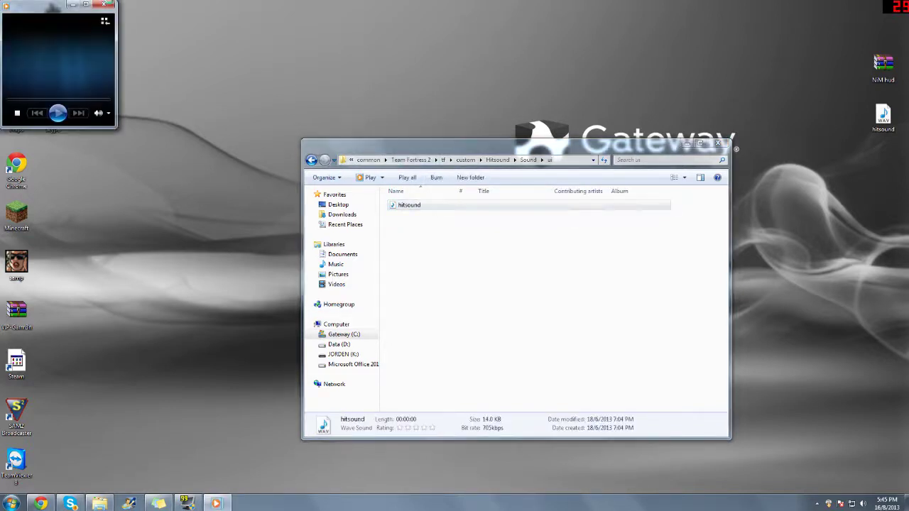
left_click(103, 4)
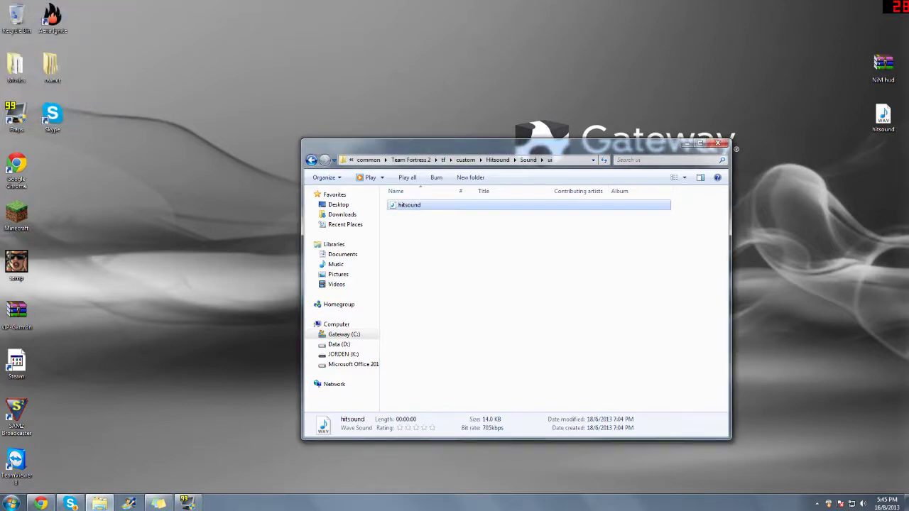
Demonstrate dragging hitsound into ui and back, dismiss the TuneUp notice, and close Explorer
left_click_drag(883, 115, 641, 227)
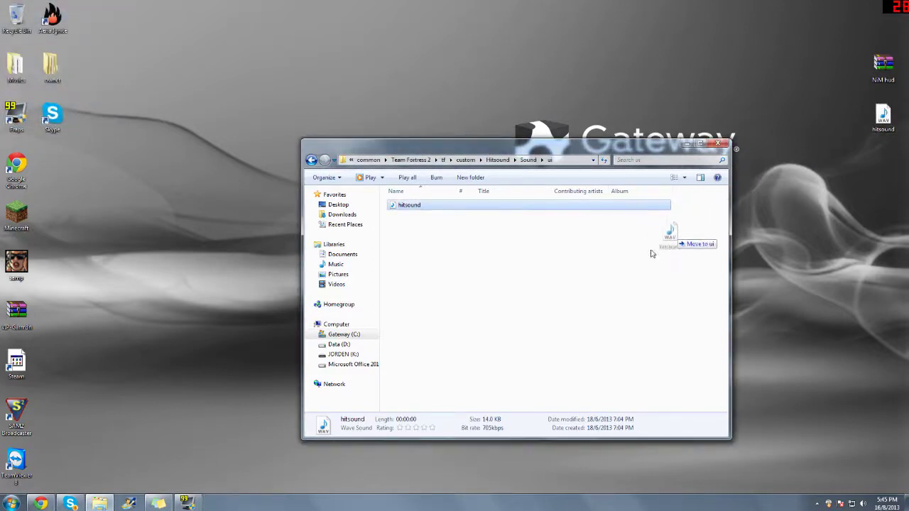
mouse_move(641, 227)
left_mouse_down()
mouse_move(891, 142)
mouse_move(882, 117)
left_mouse_up()
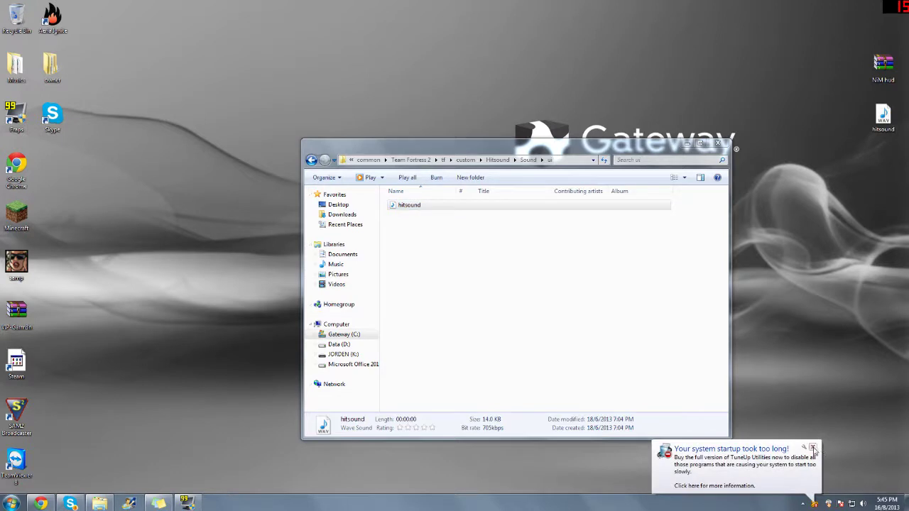
left_click(813, 450)
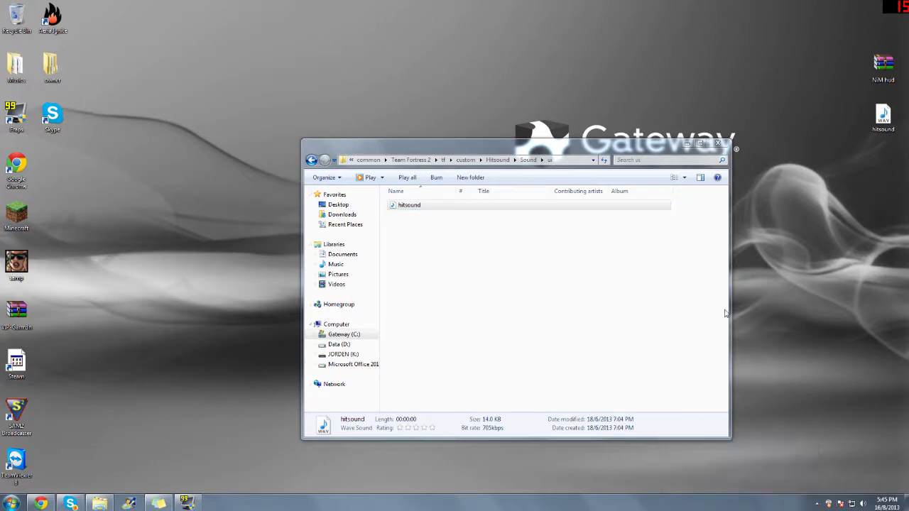
left_click(721, 144)
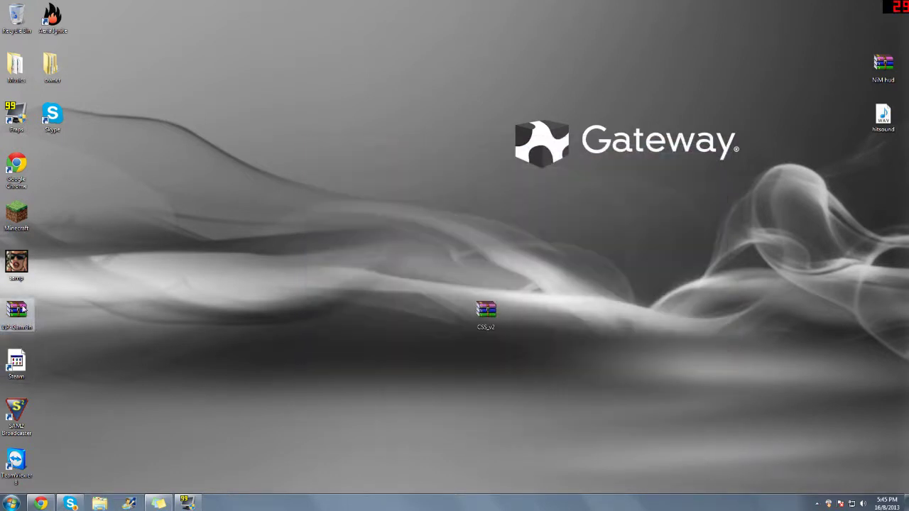
Move VIP-Garm3n.rar beside NiM hud, view it in WinRAR, then return it left
left_click_drag(23, 310, 900, 254)
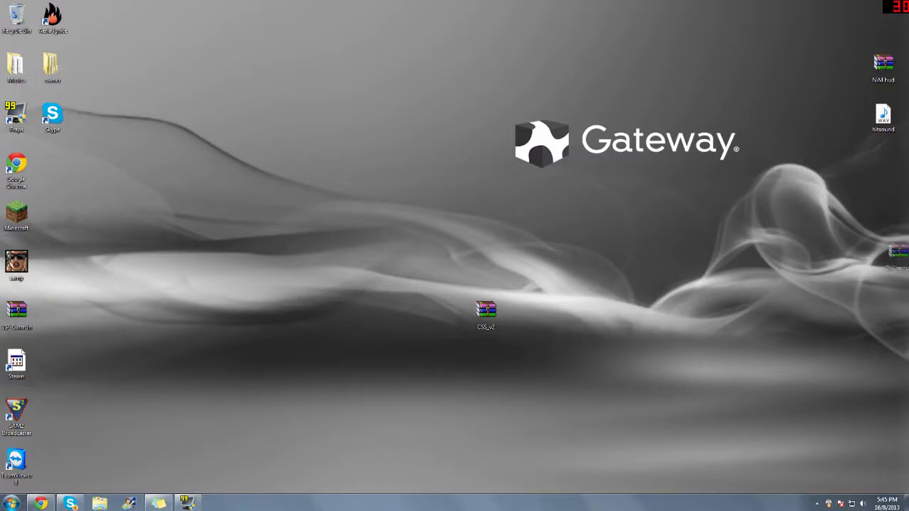
left_click_drag(900, 254, 842, 78)
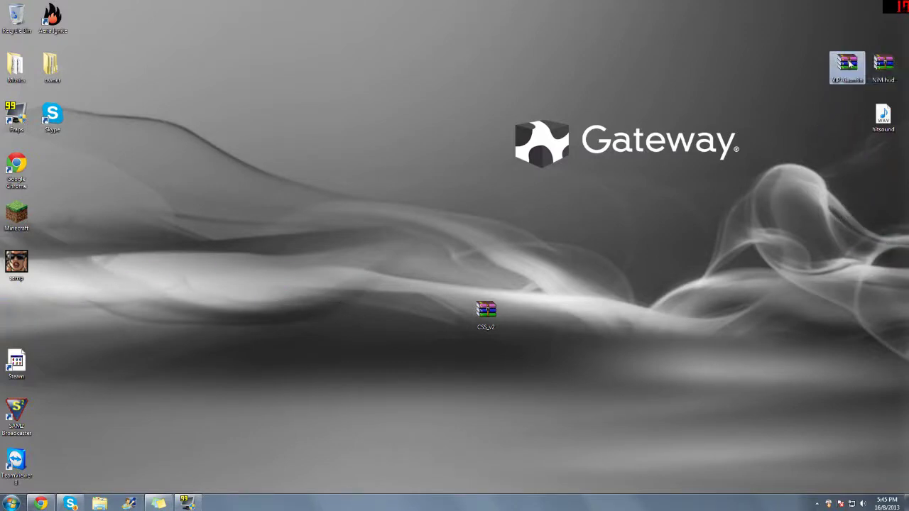
double_click(850, 64)
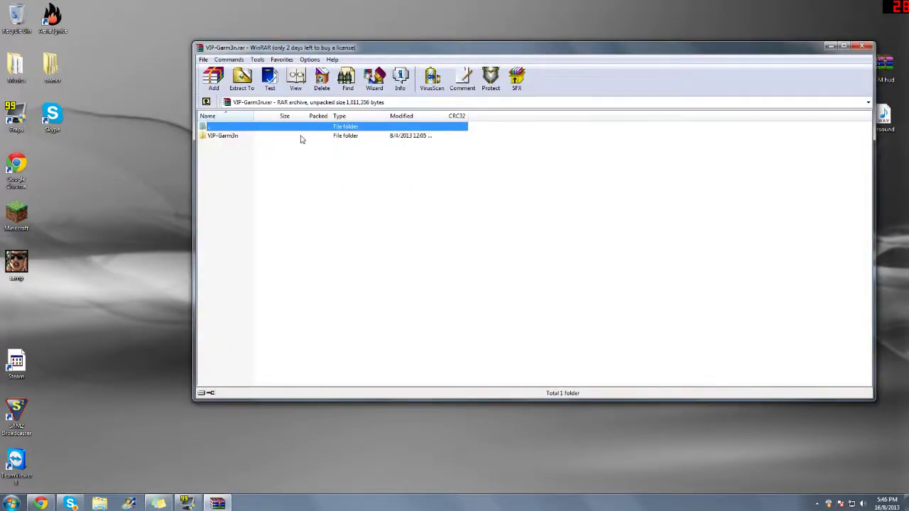
left_click(861, 46)
mouse_move(848, 66)
left_mouse_down()
mouse_move(19, 292)
mouse_move(18, 312)
left_mouse_up()
Search Start for 'Garm', then place the CSS_v2 archive below hitsound on the right
key("super")
type("Ga")
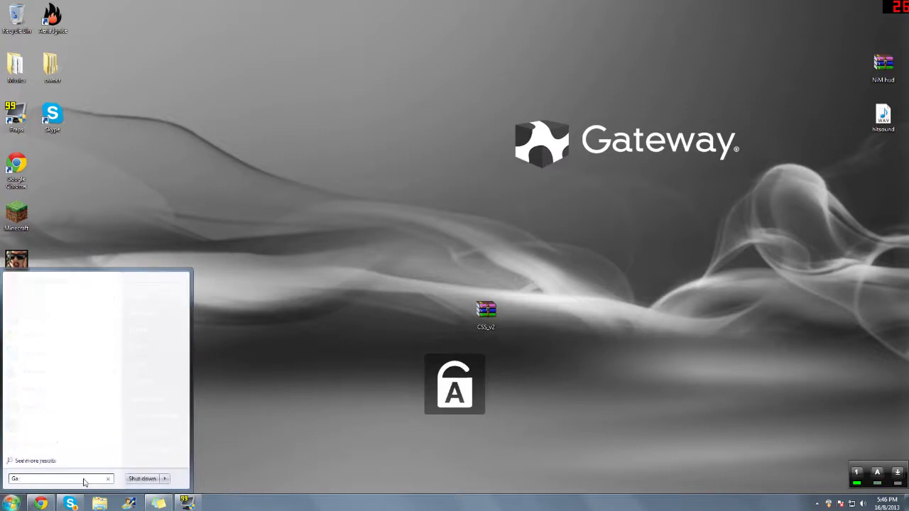
type("rm")
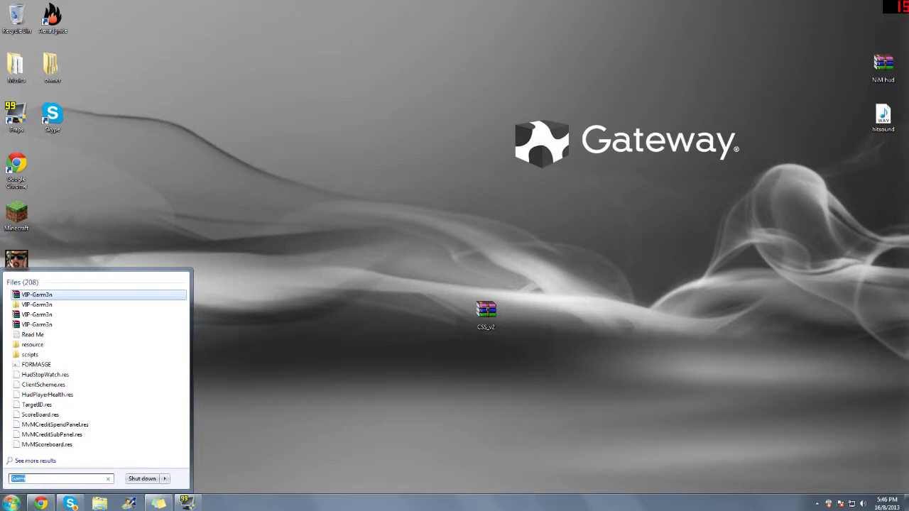
key("Caps_Lock")
key("Caps_Lock")
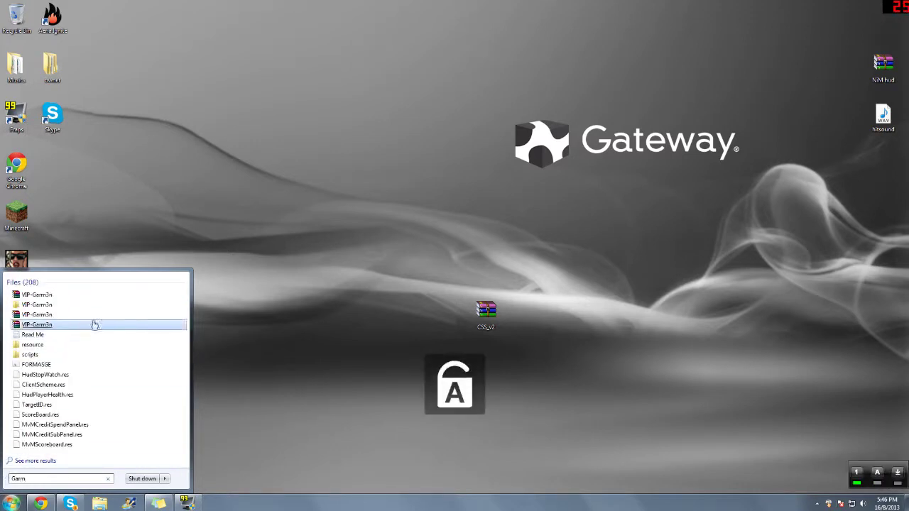
left_click_drag(91, 323, 280, 266)
left_click_drag(485, 312, 893, 169)
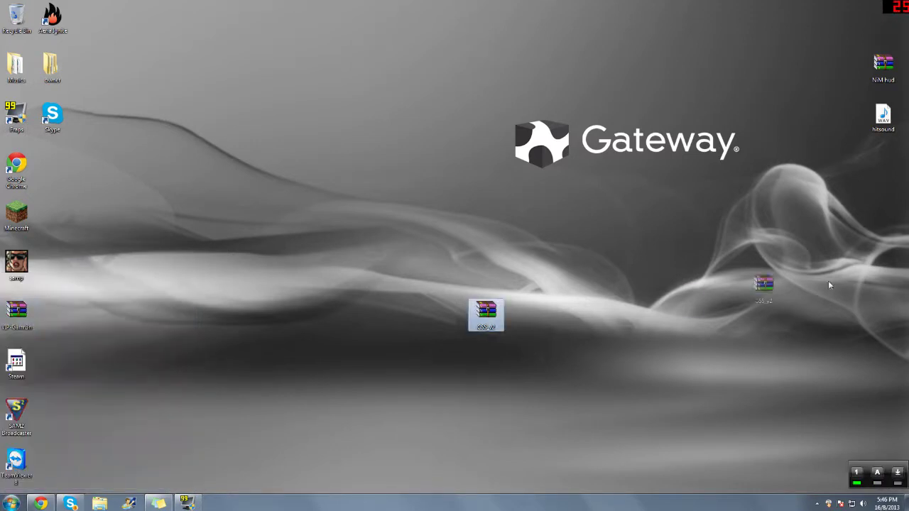
left_click(796, 197)
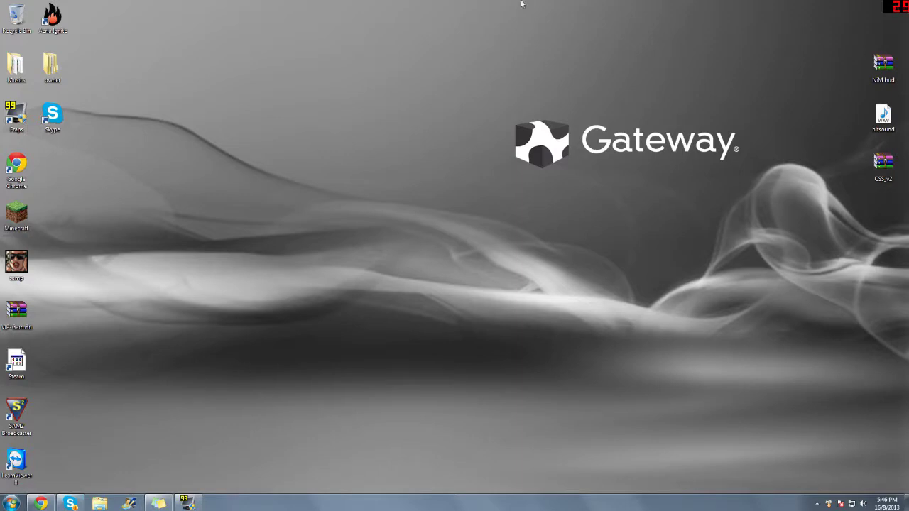
left_click_drag(517, 107, 800, 223)
mouse_move(493, 86)
left_mouse_down()
mouse_move(764, 251)
mouse_move(785, 222)
left_mouse_up()
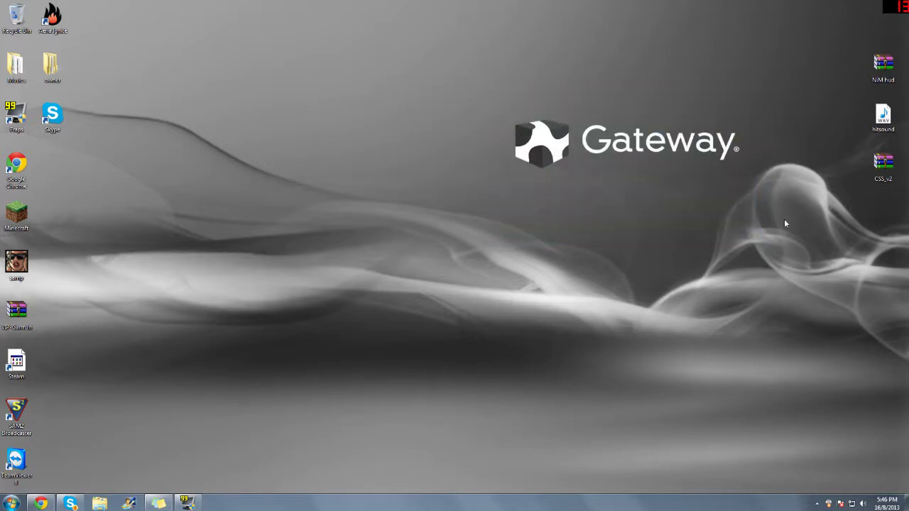